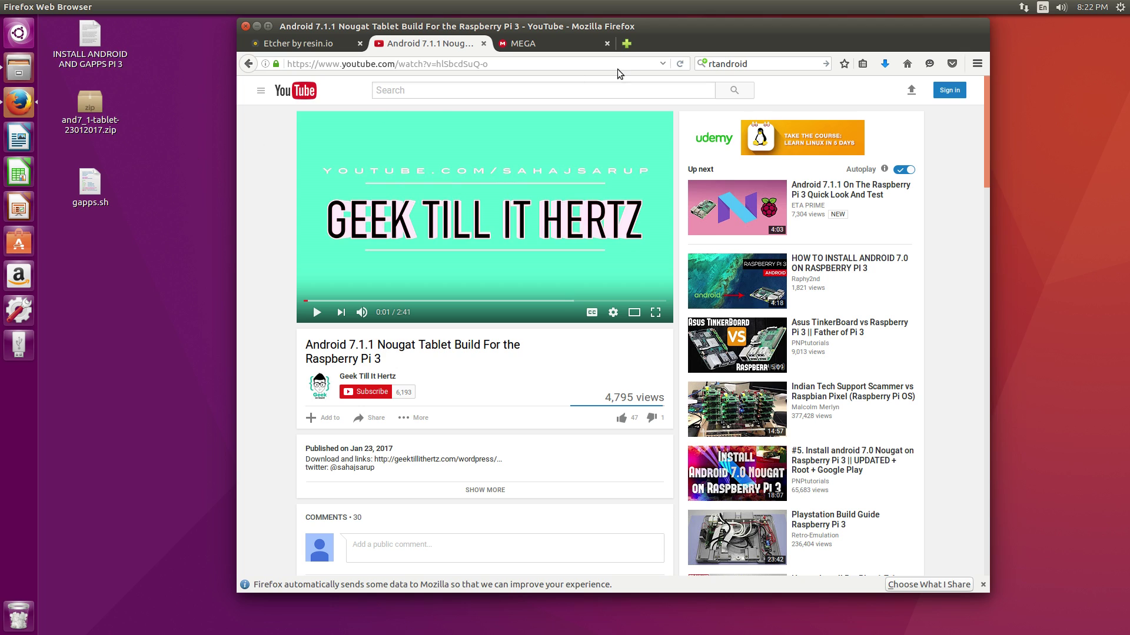
Step: Check that the and7_1-tablet-23012017.zip download reached 100 % in MEGA, then return to etcher.io
left_click(535, 47)
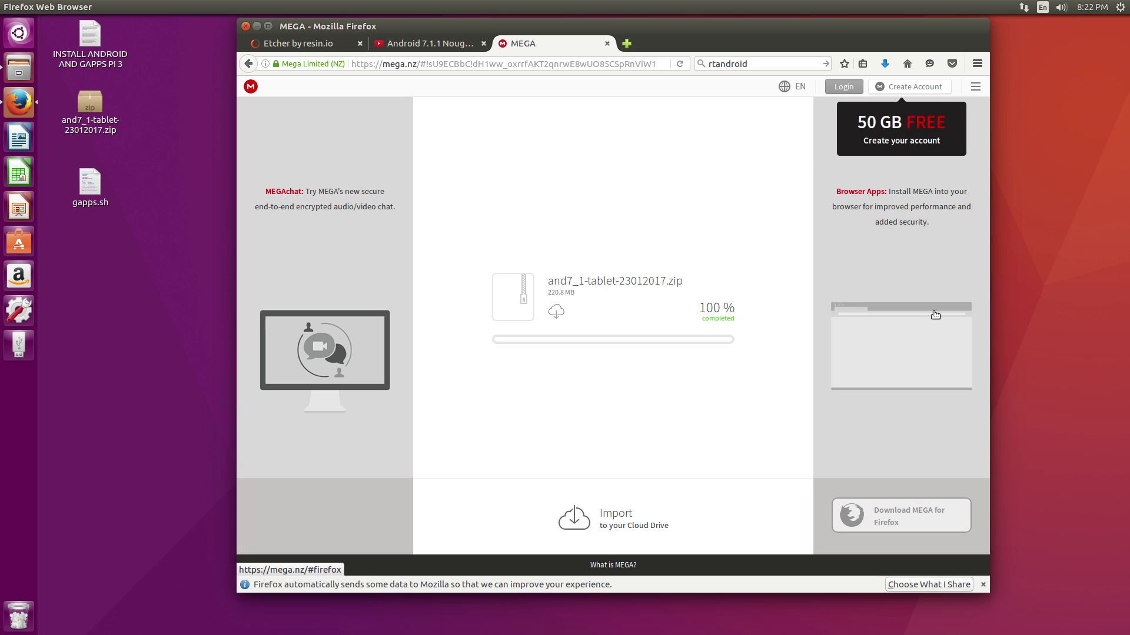
left_click(298, 43)
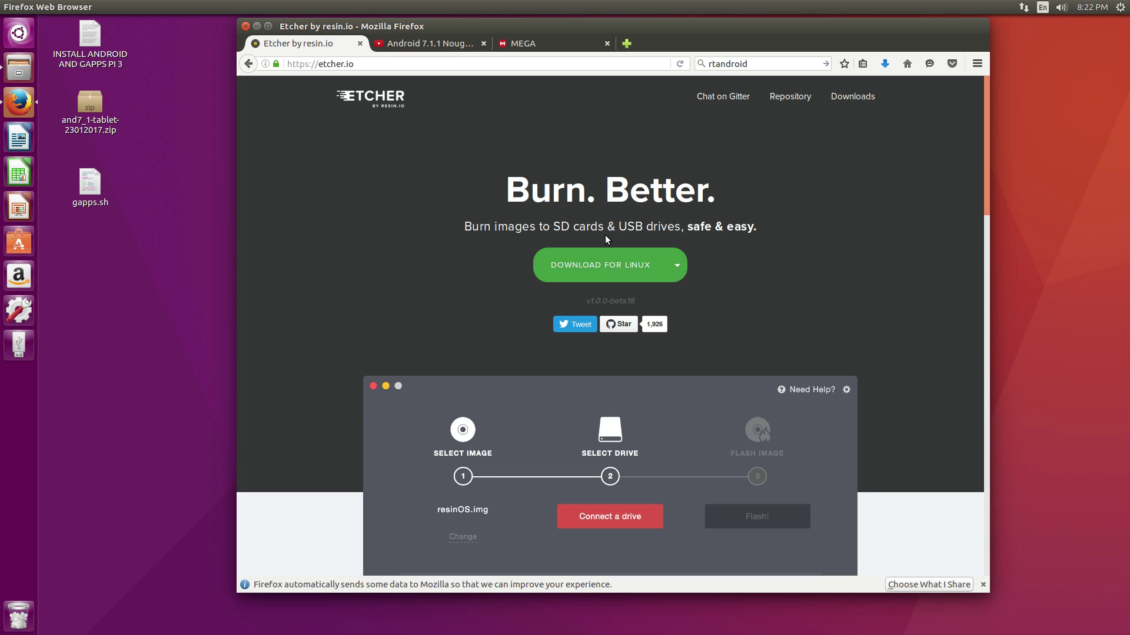
Step: Save the Linux Etcher-1.0.0-beta.18-linux-x64.zip download and minimize Firefox to show the desktop
left_click(676, 265)
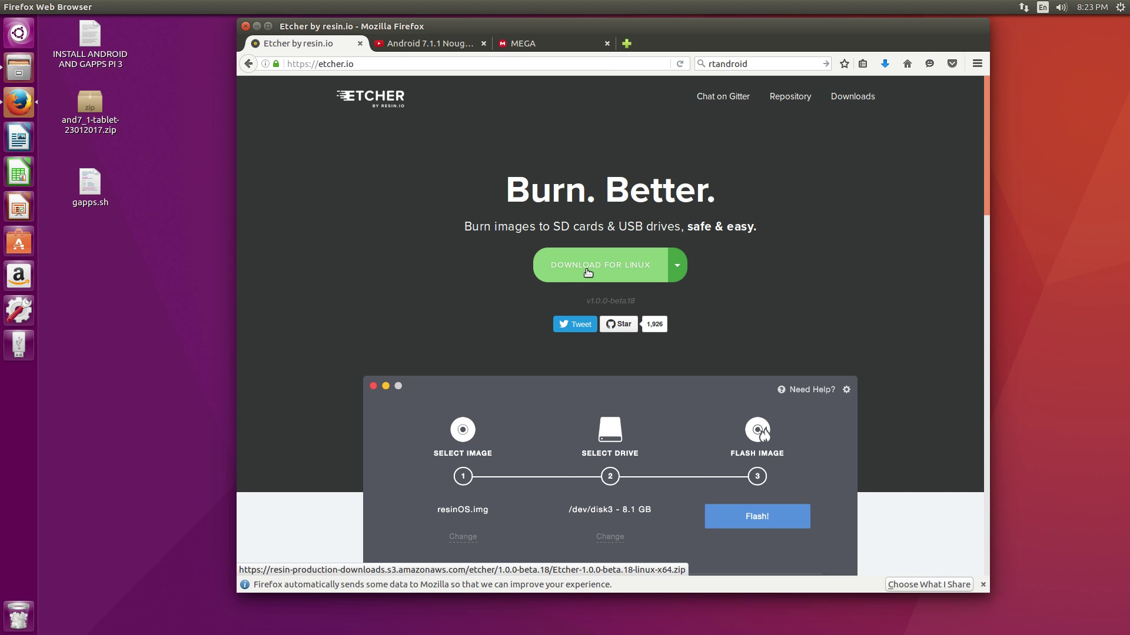
left_click(588, 270)
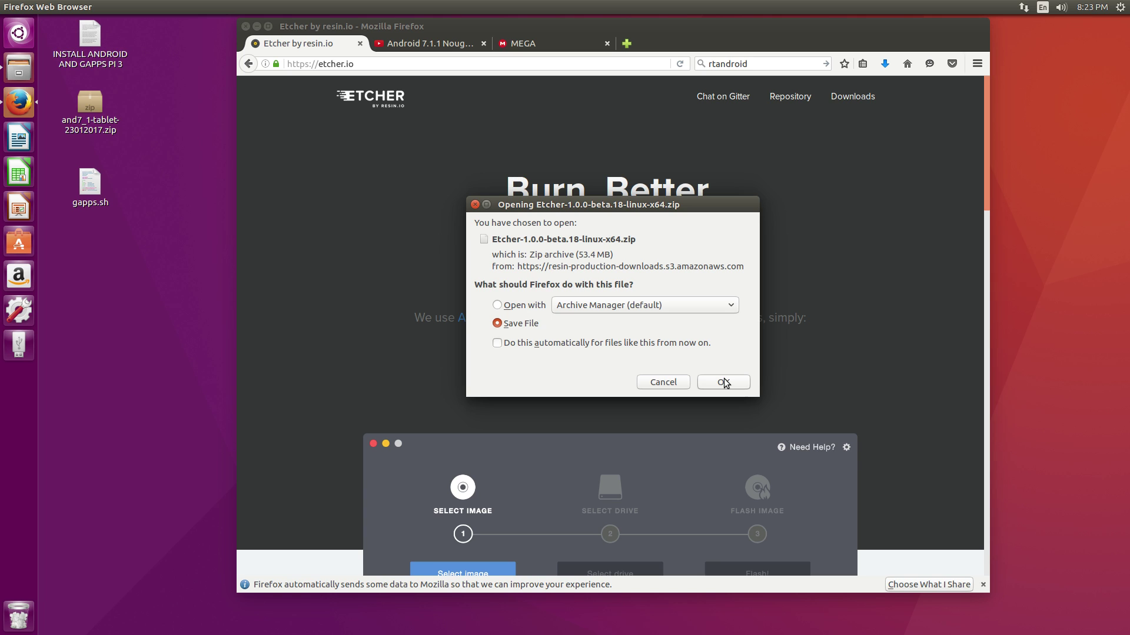
left_click(724, 383)
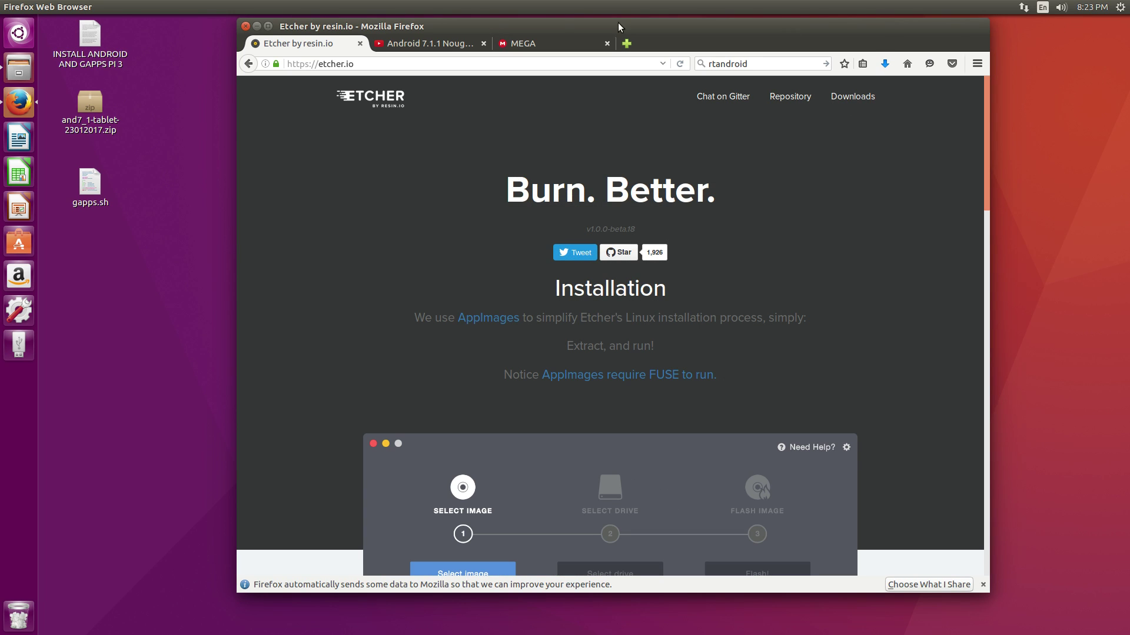
left_click(259, 27)
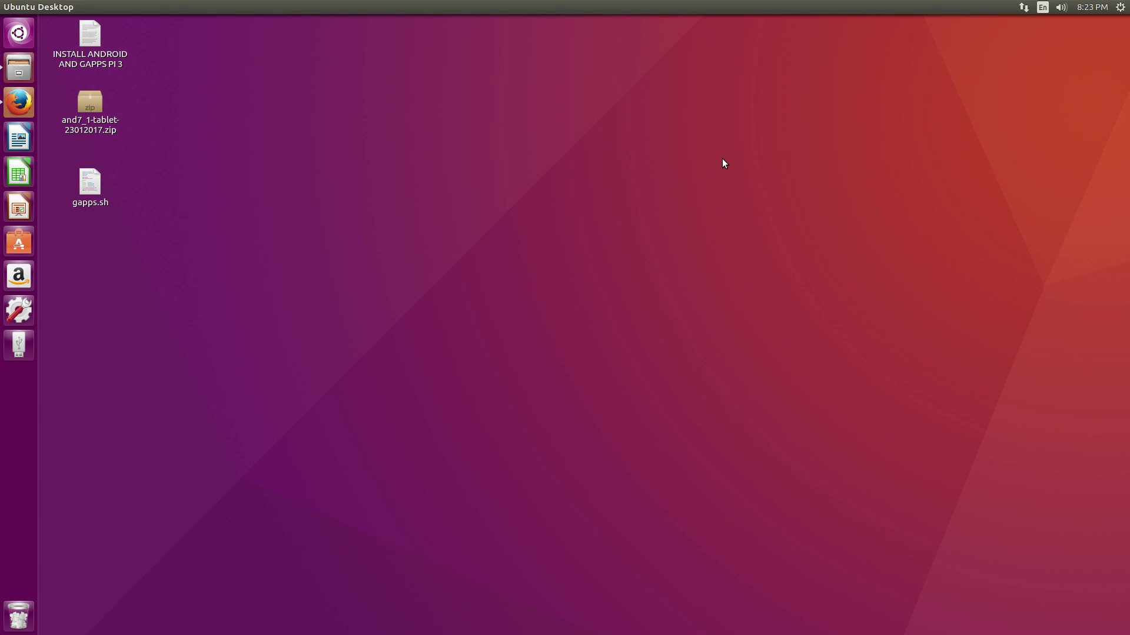
Step: Extract and7_1-tablet-23012017.zip onto the Desktop, creating the and7_1-tablet-23012017 folder
double_click(94, 104)
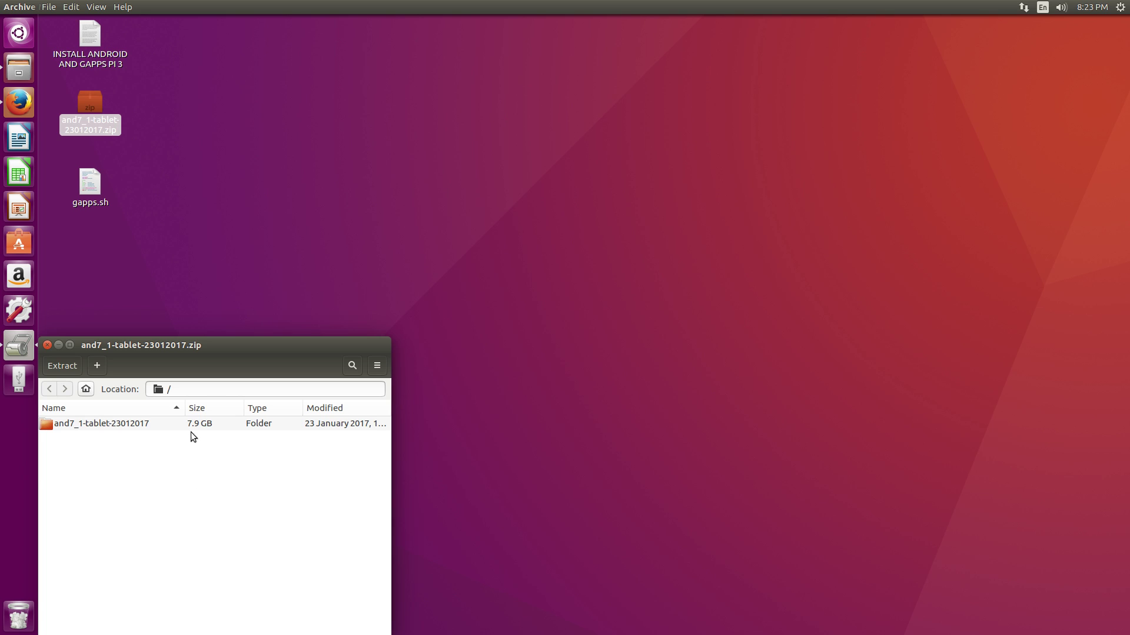
left_click_drag(206, 344, 349, 91)
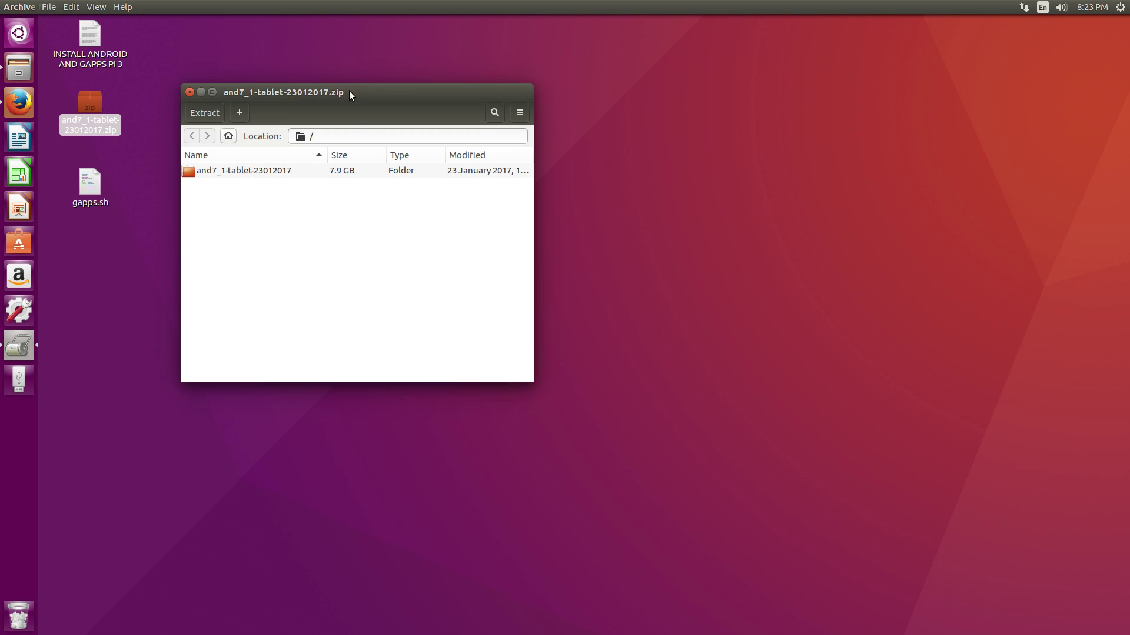
left_click(204, 112)
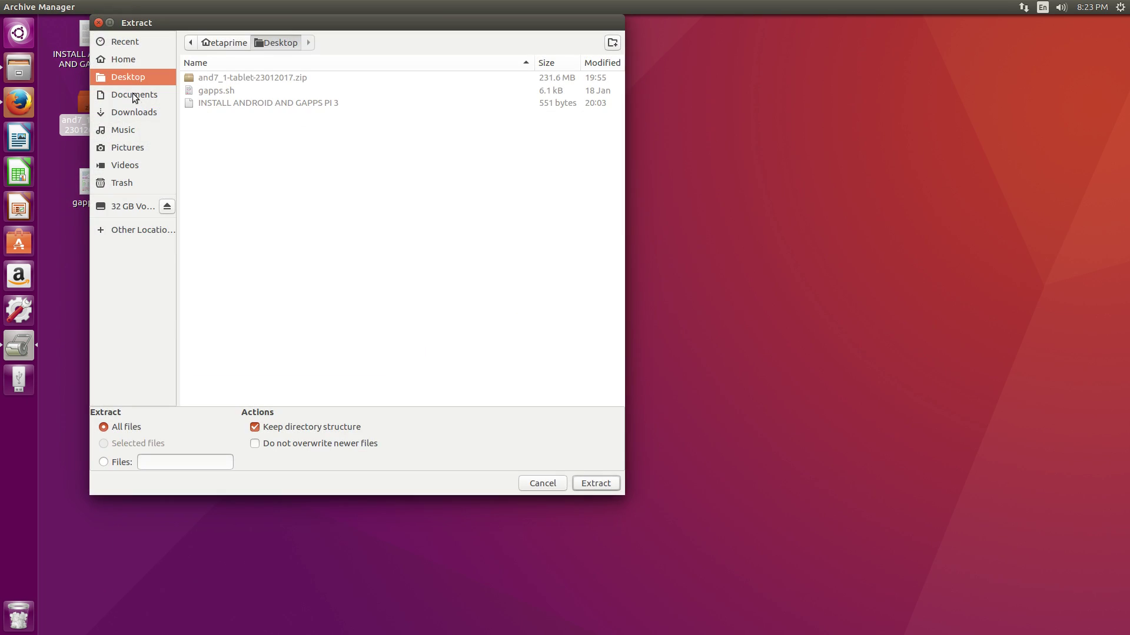
left_click(596, 483)
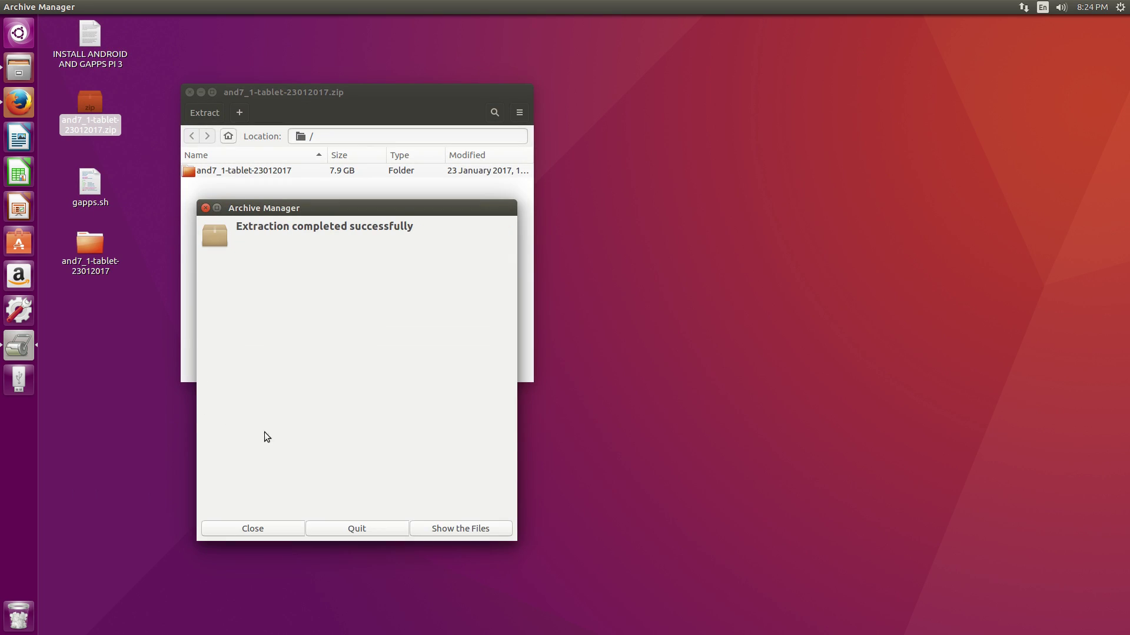
left_click(260, 528)
Step: Move the 7.9 GB and7_1-tablet-23012017.img out of its extracted folder onto the Desktop
left_click(189, 93)
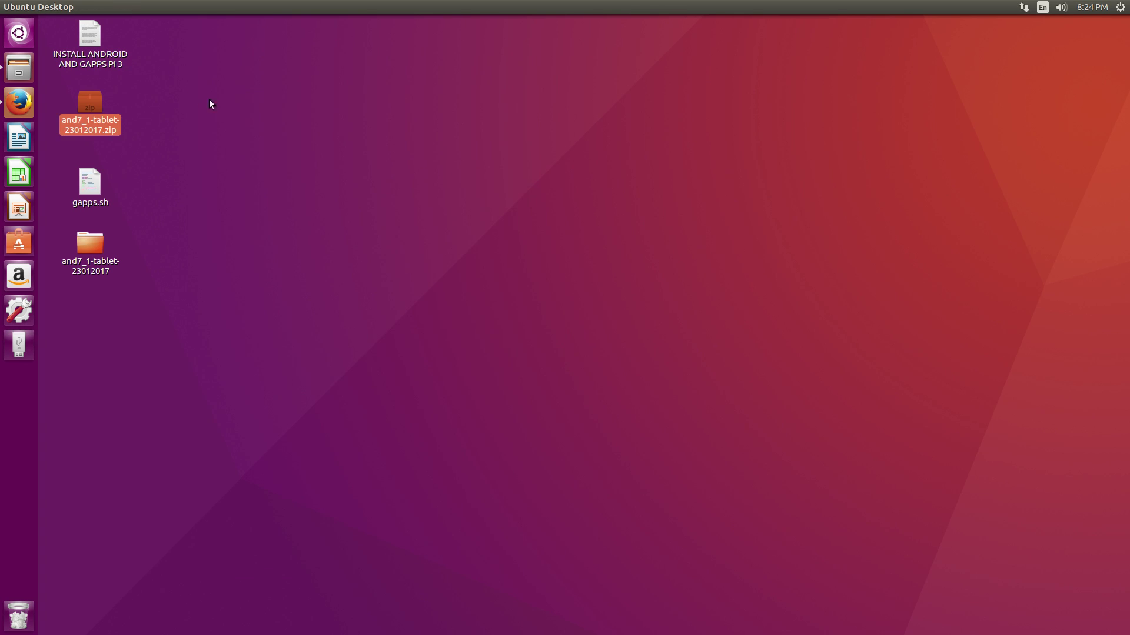
double_click(93, 257)
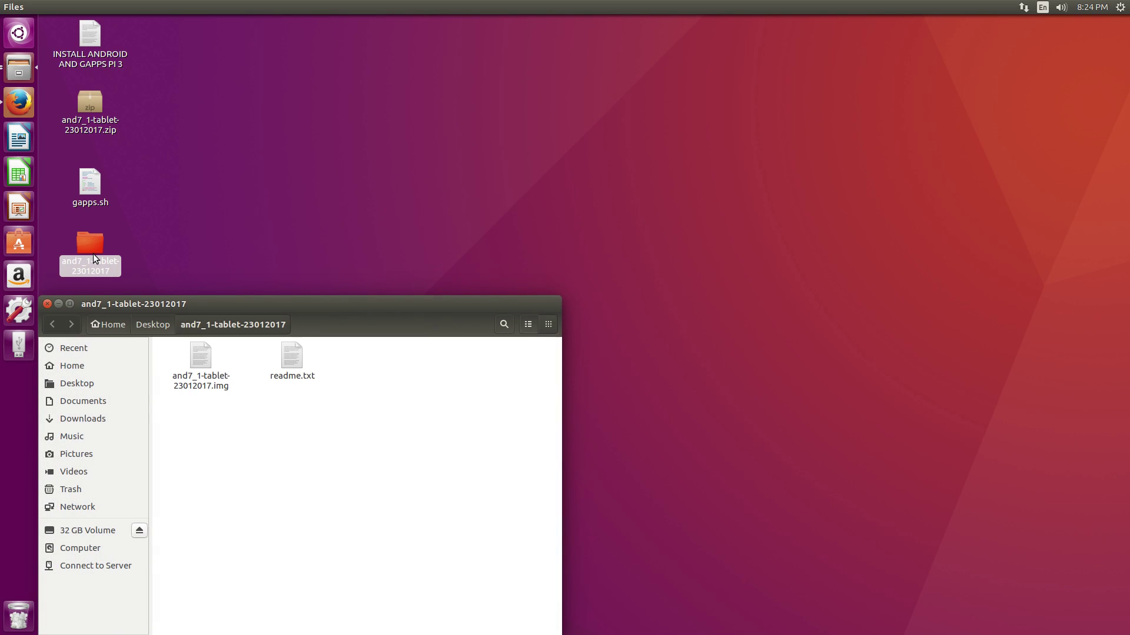
left_click_drag(396, 311, 653, 115)
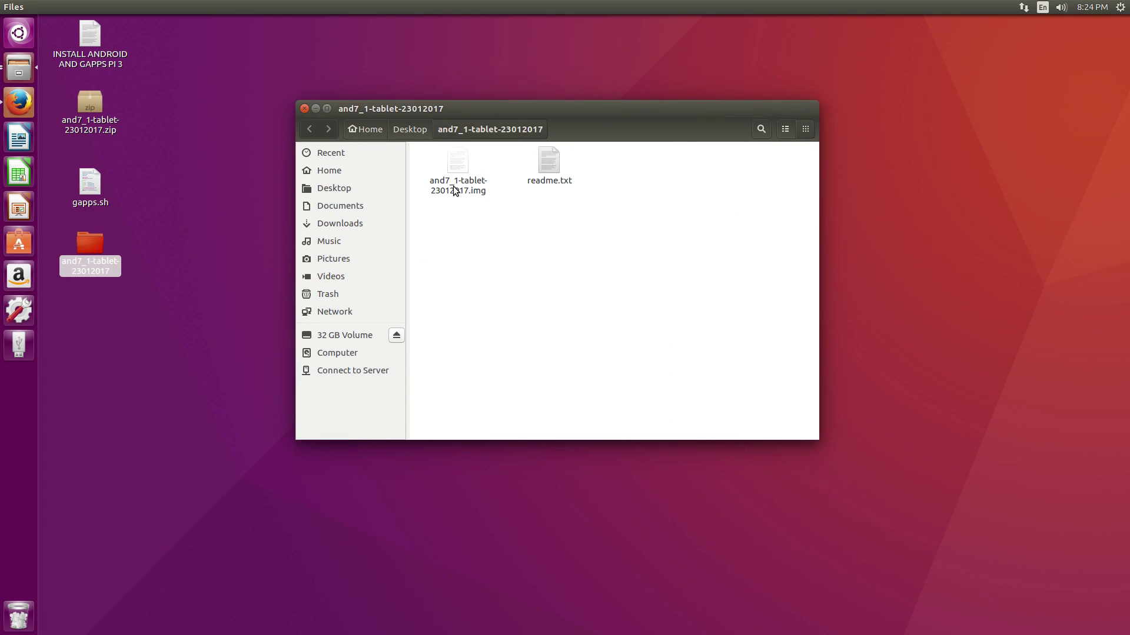
left_click(474, 192)
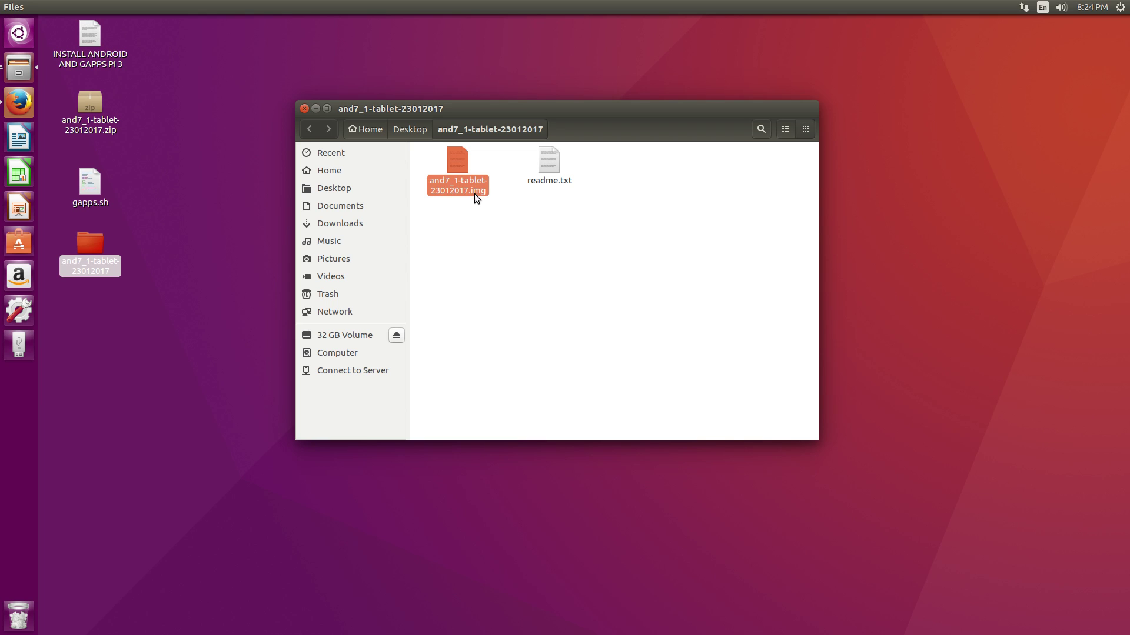
left_click_drag(454, 176, 247, 142)
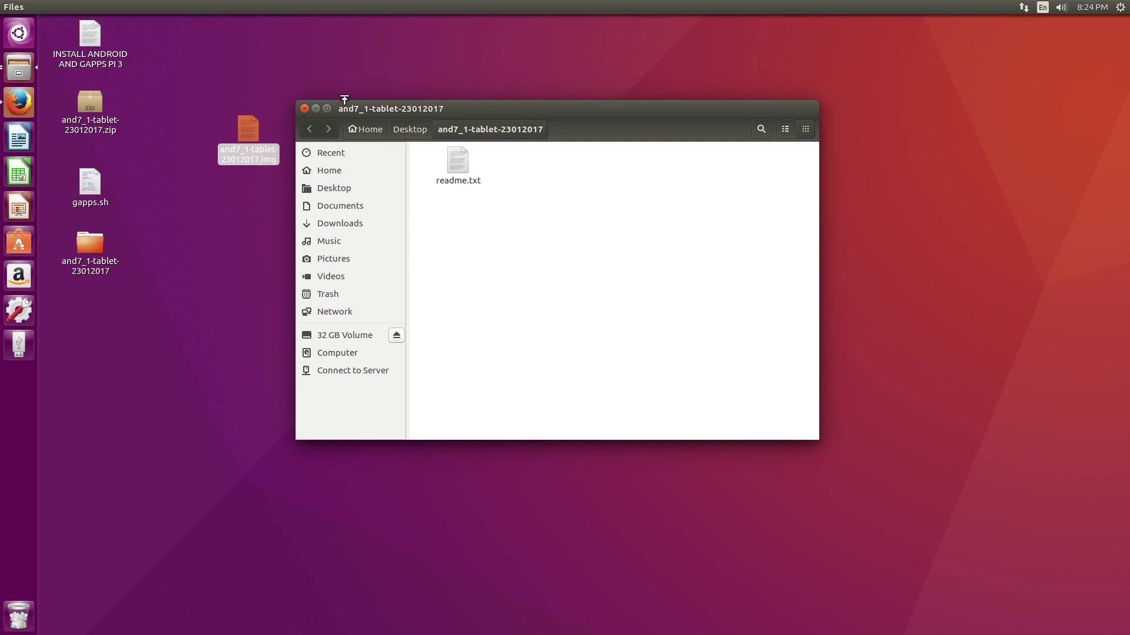
left_click(305, 108)
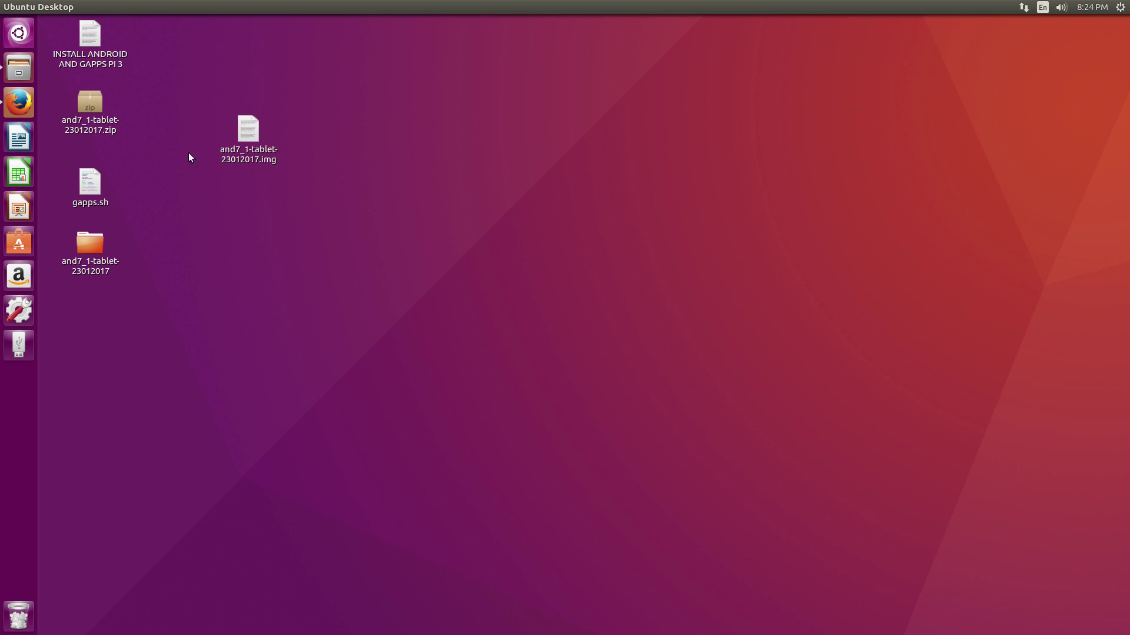
Step: Extract Etcher-1.0.0-beta.18-linux-x64(1).zip into Downloads, replacing the existing Etcher AppImage
left_click(20, 59)
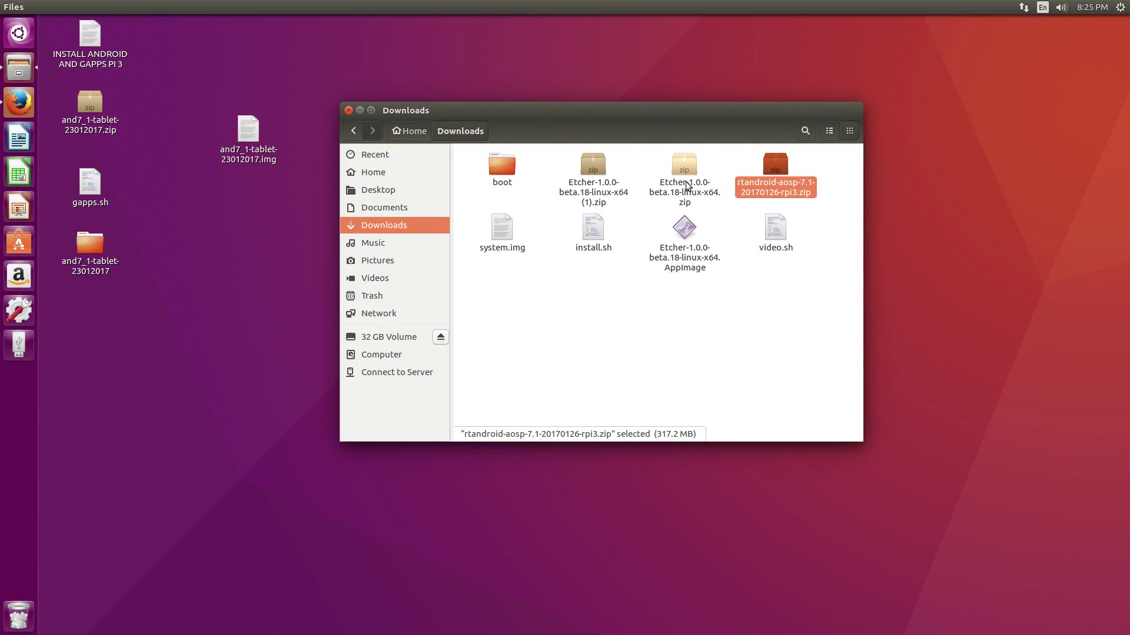
double_click(592, 172)
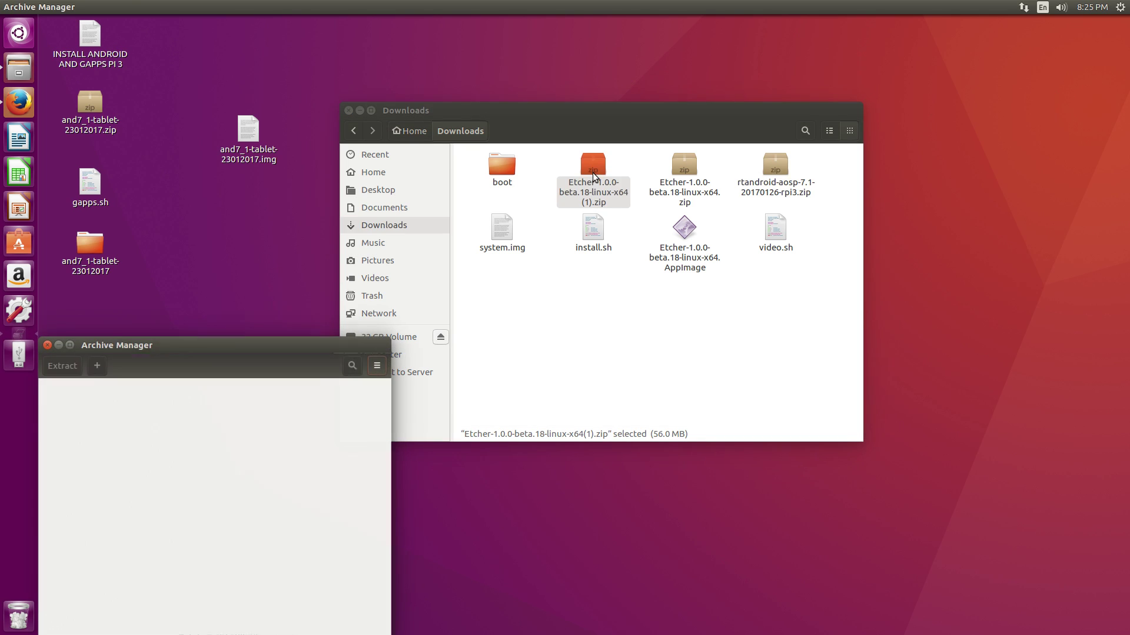
left_click(48, 366)
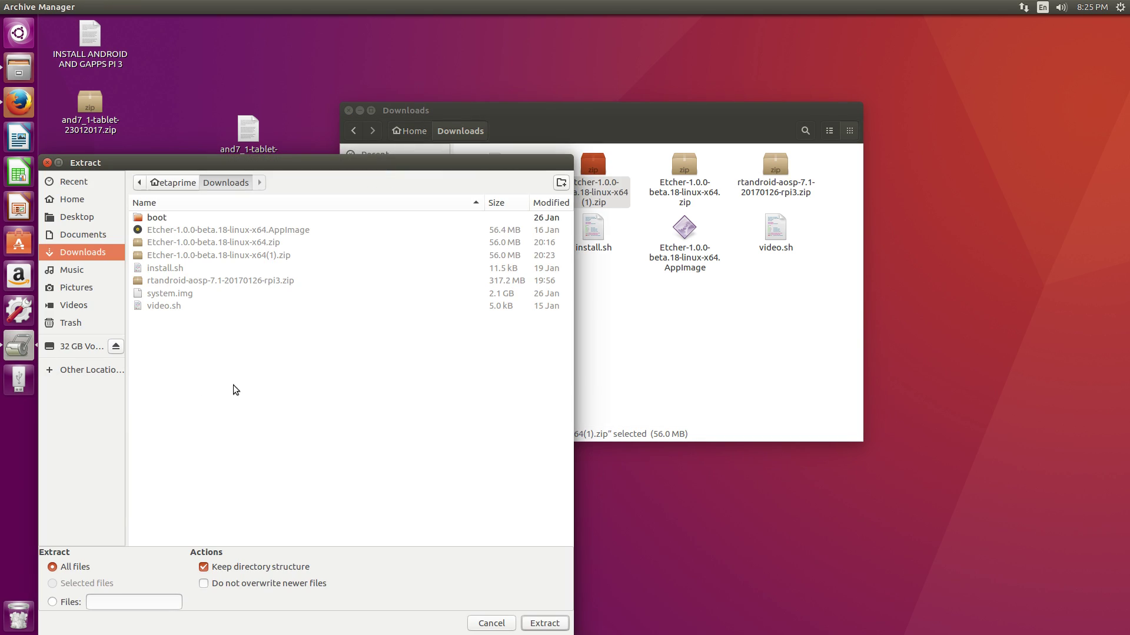
left_click(547, 623)
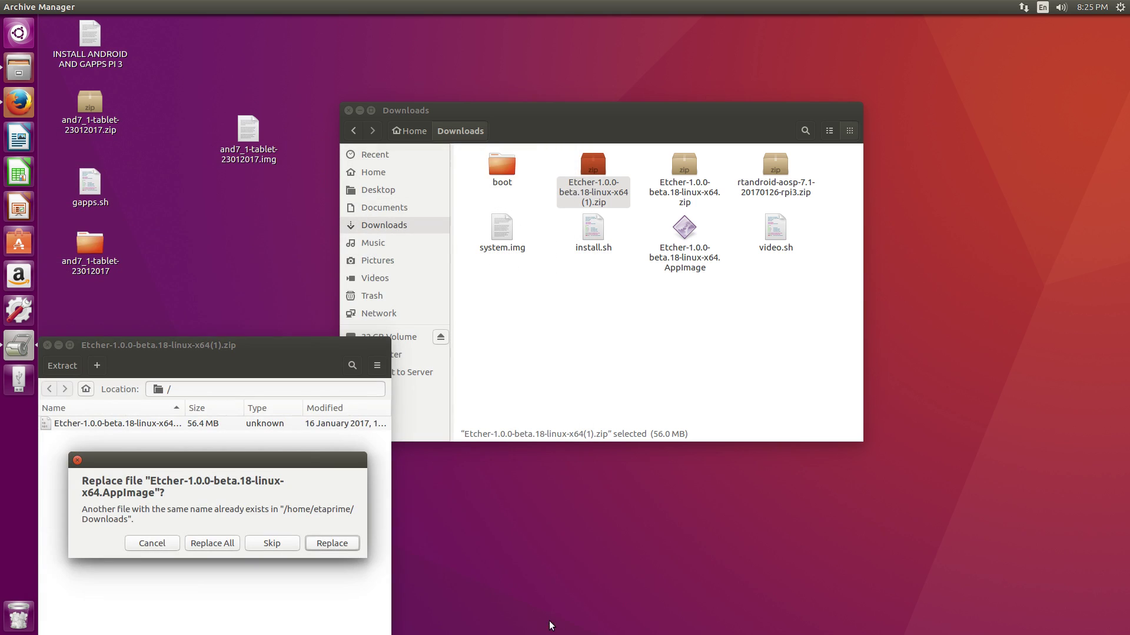
left_click(219, 544)
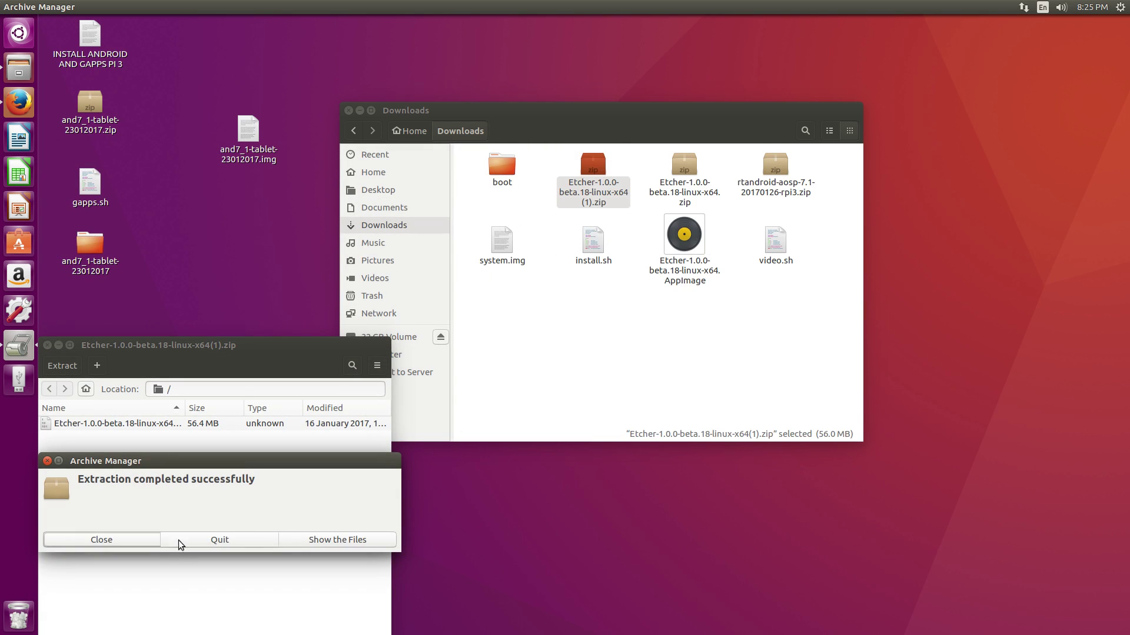
left_click(94, 540)
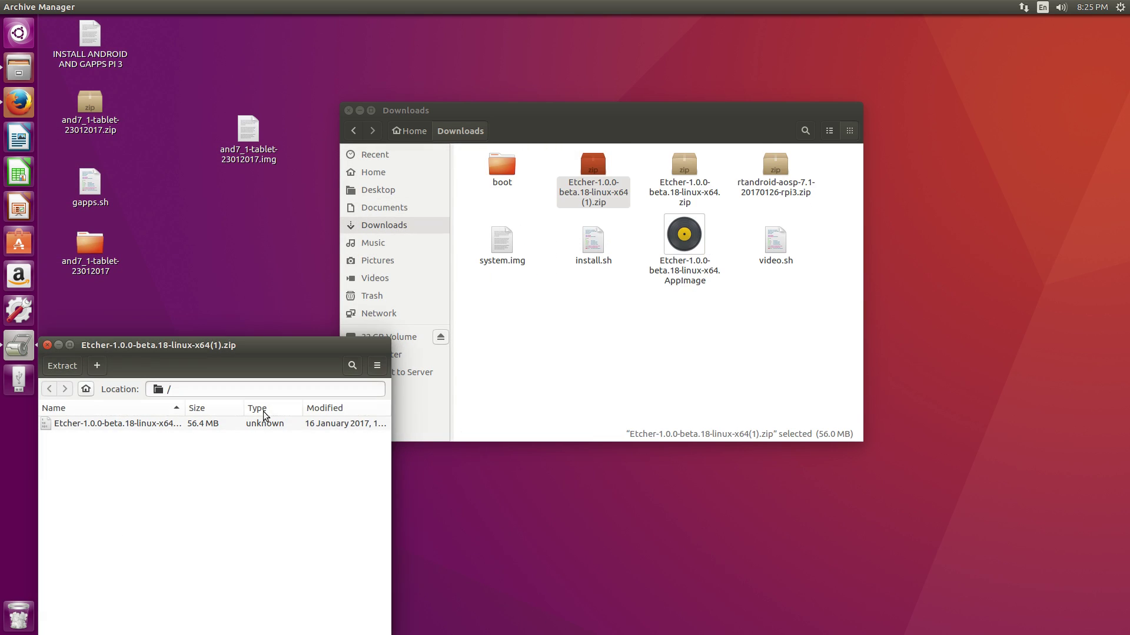
left_click(47, 346)
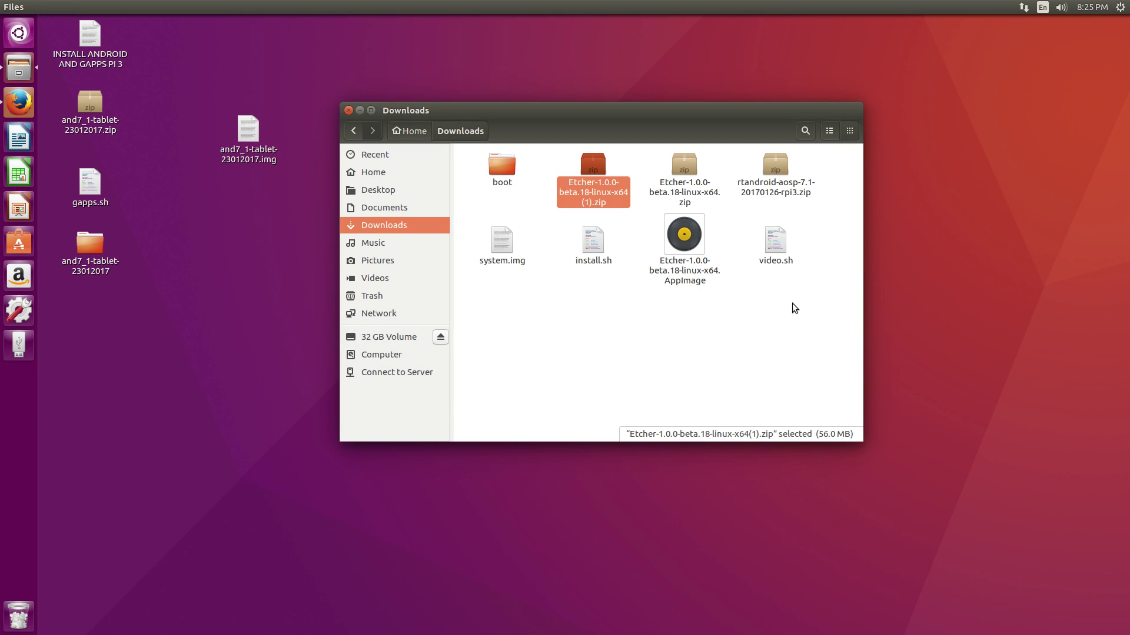
Step: Launch Etcher, load and7_1-tablet-23012017.img from the Desktop, and choose the 32.0 GB drive
double_click(698, 248)
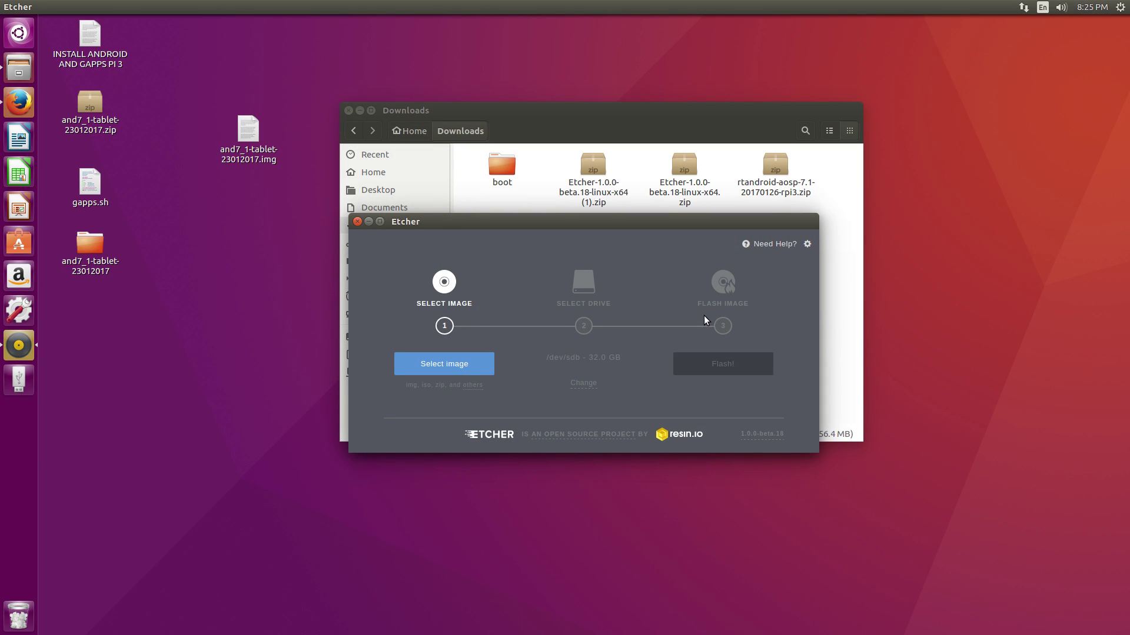
left_click(427, 371)
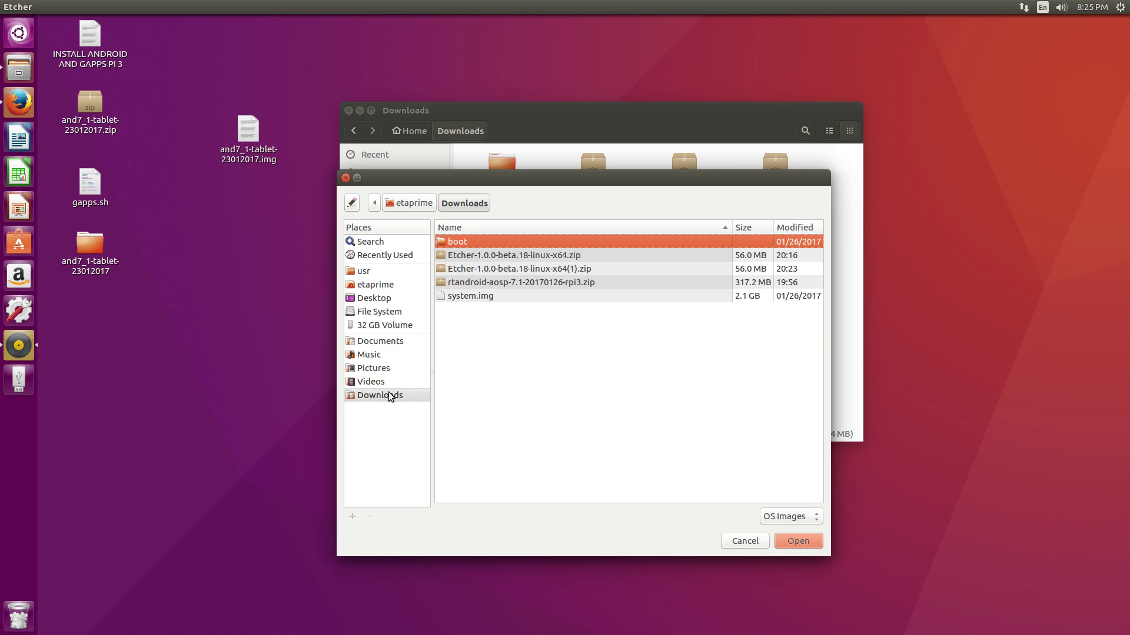
left_click(384, 298)
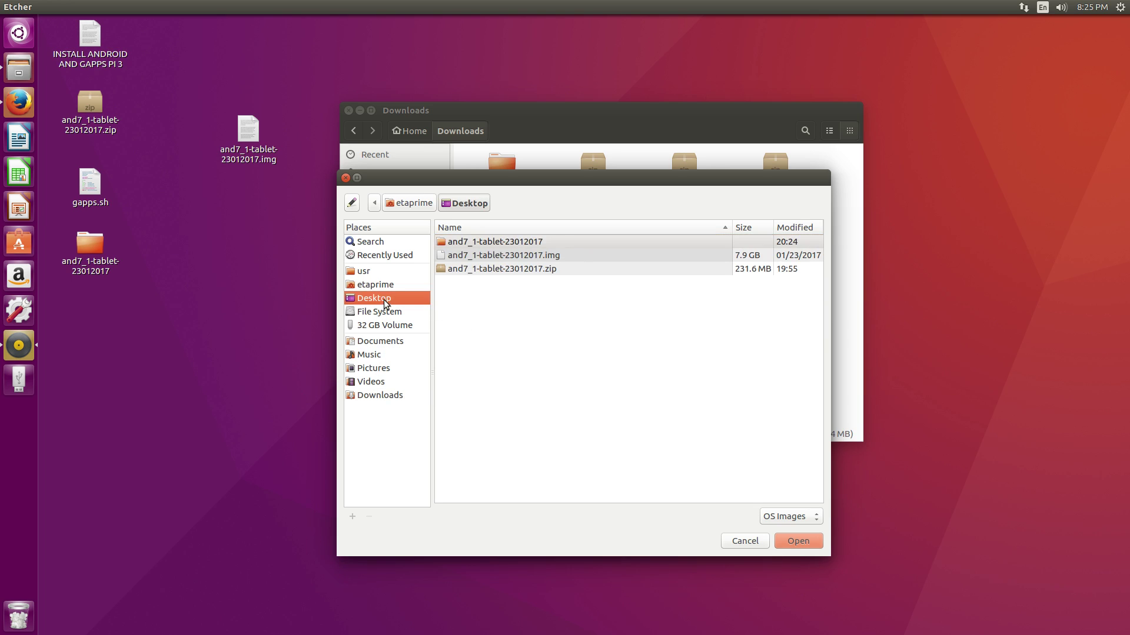
left_click(512, 257)
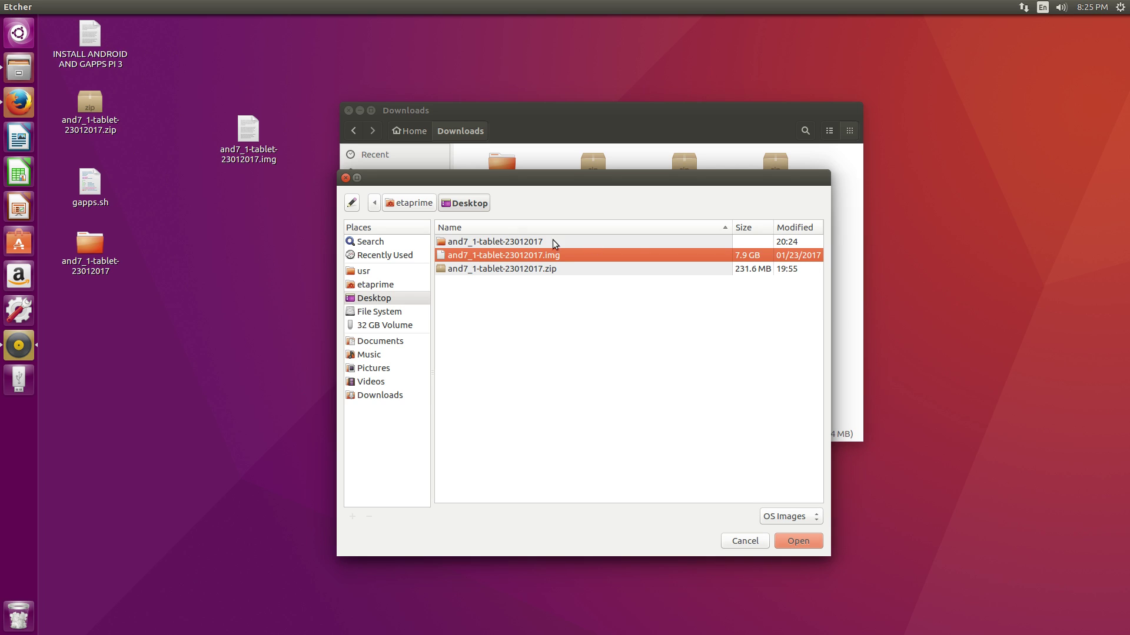
key("Return")
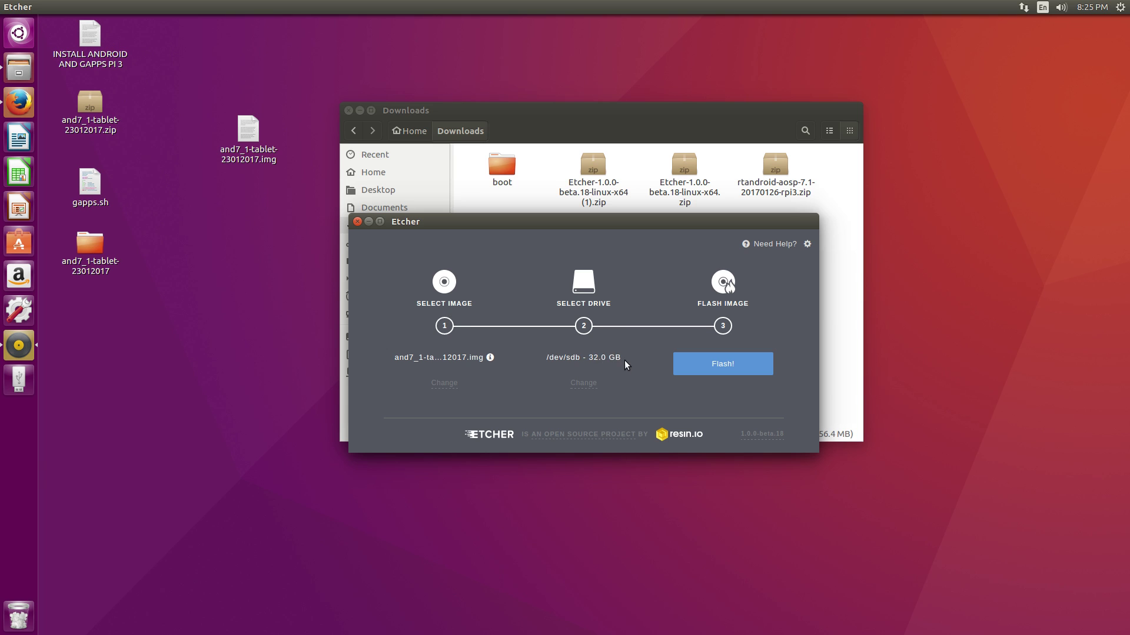
left_click(582, 383)
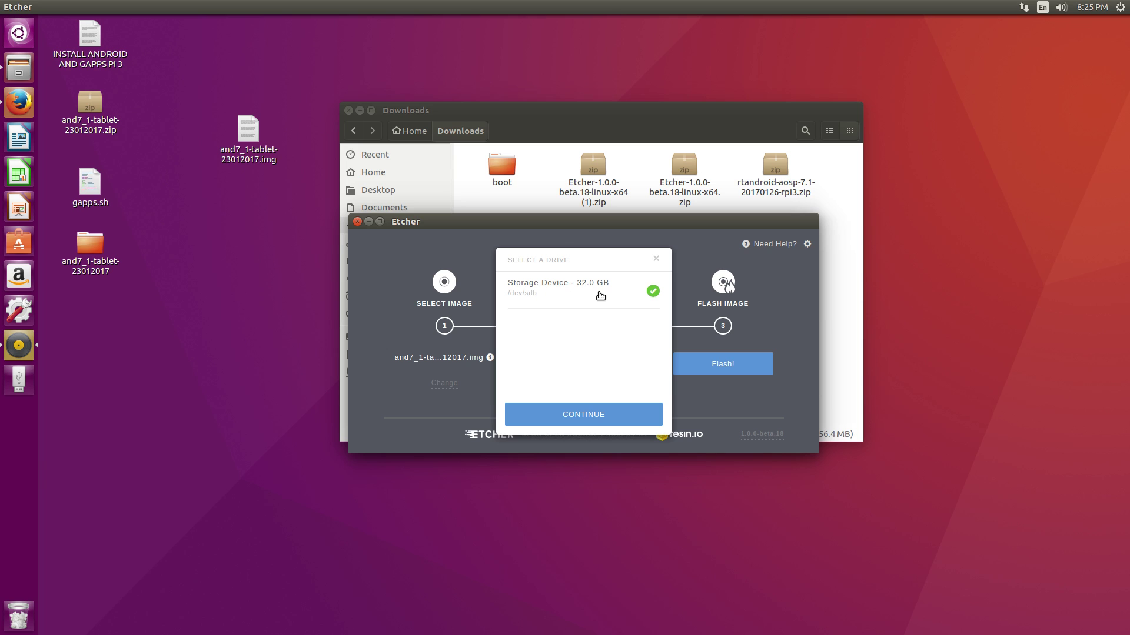
Step: Confirm the 32.0 GB /dev/sdb target and flash the image, authenticating with the account password
left_click(589, 417)
left_click(713, 366)
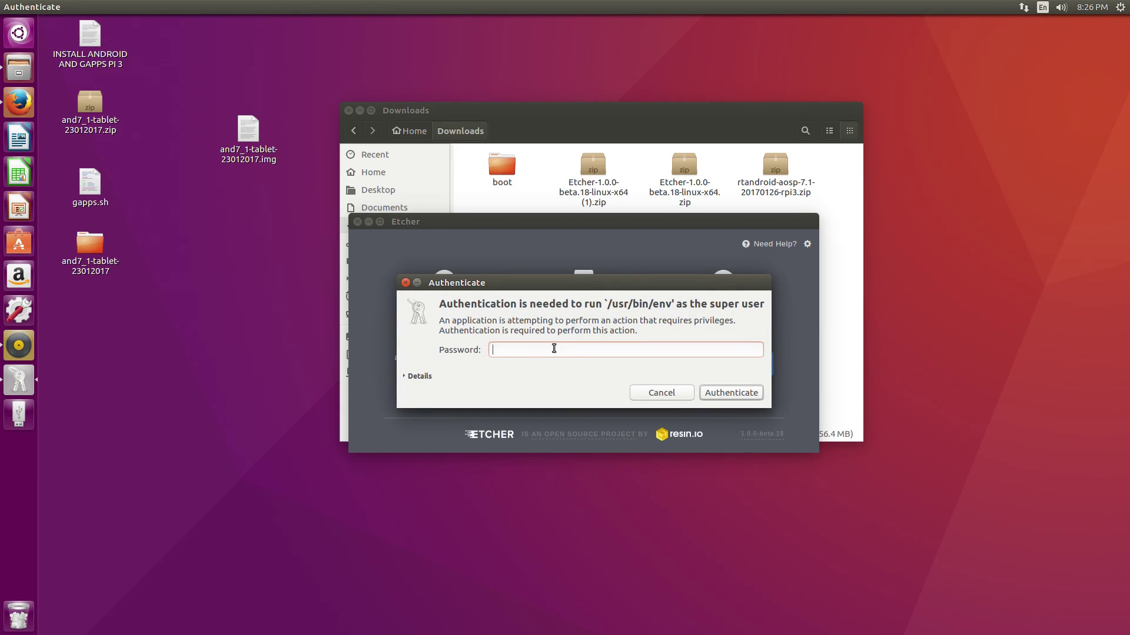
type("•")
left_click(751, 394)
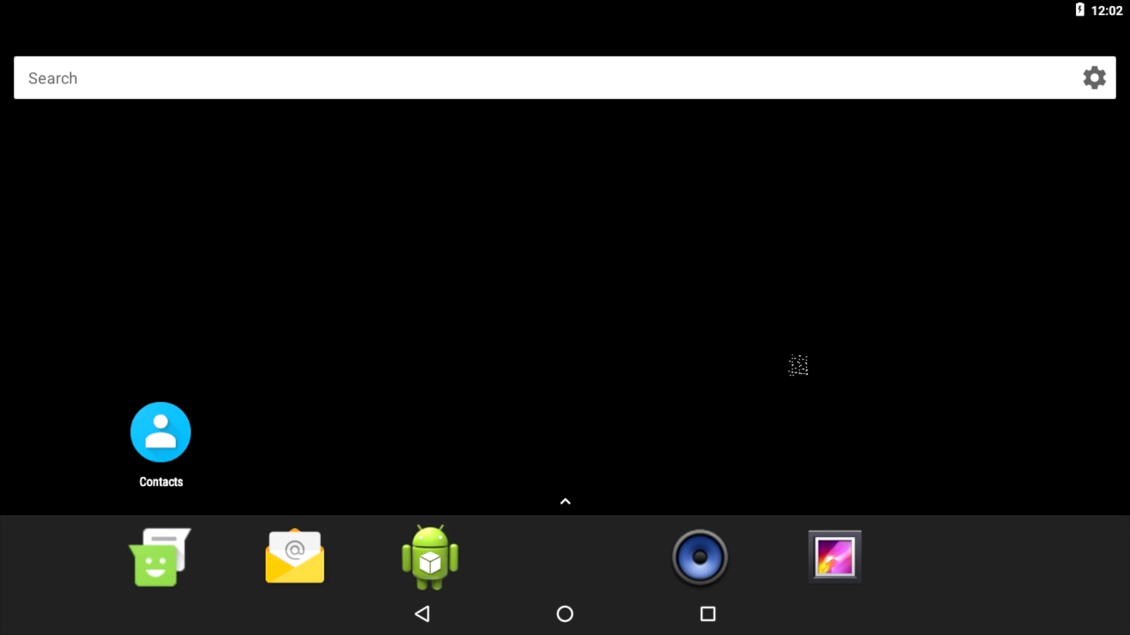
Step: Turn Android Wi-Fi on and join the TRENDnet652 network
left_click_drag(966, 10, 910, 209)
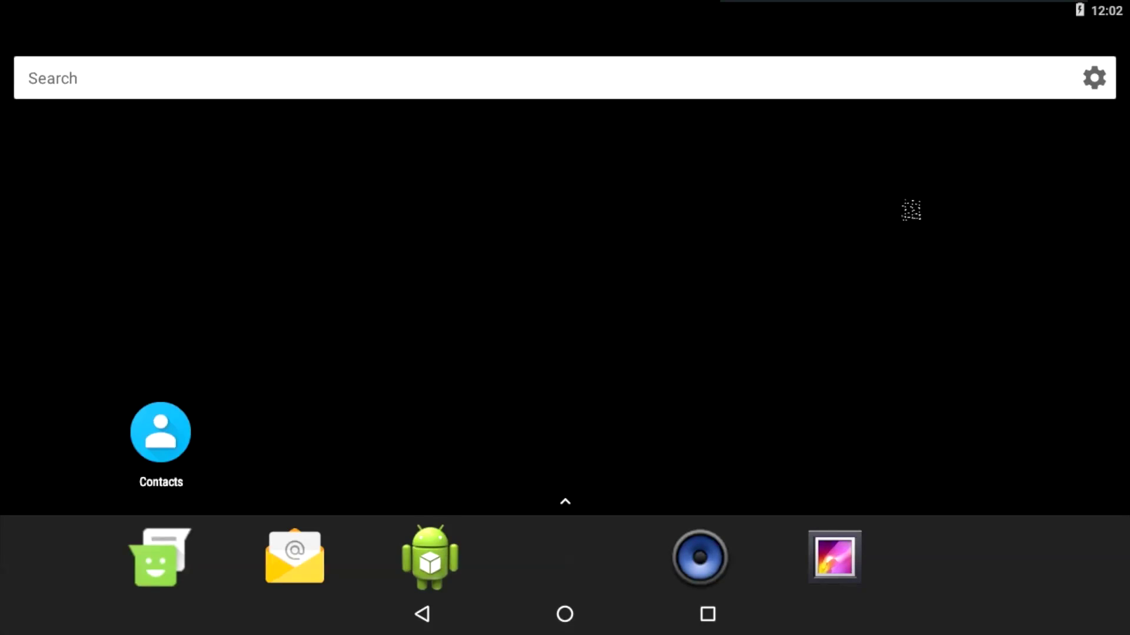
left_click_drag(921, 83, 935, 272)
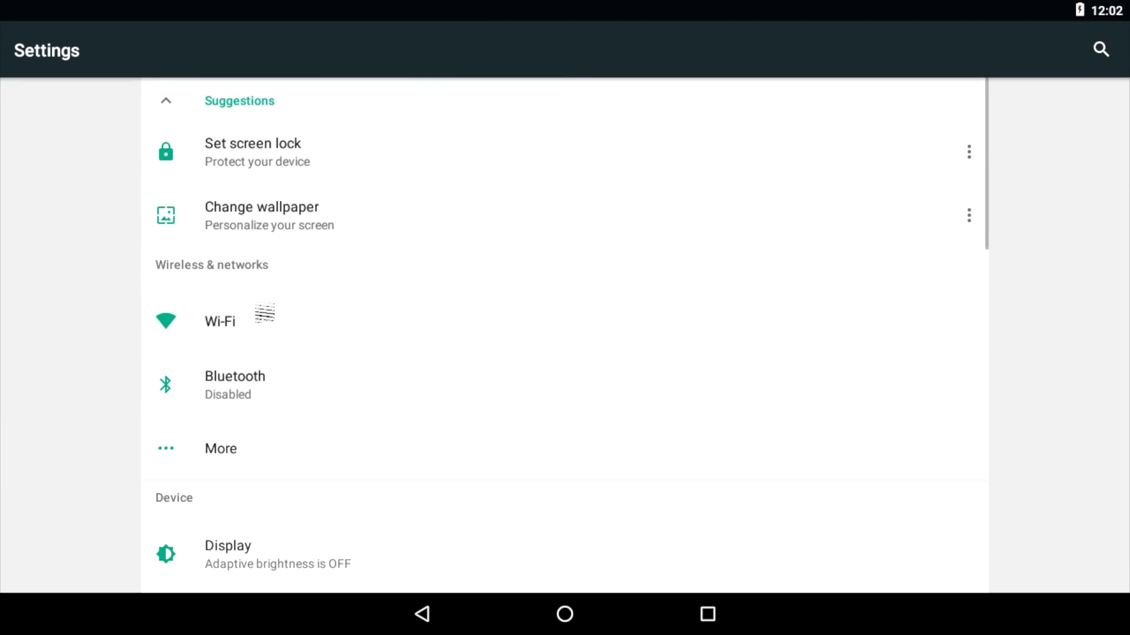
left_click(264, 313)
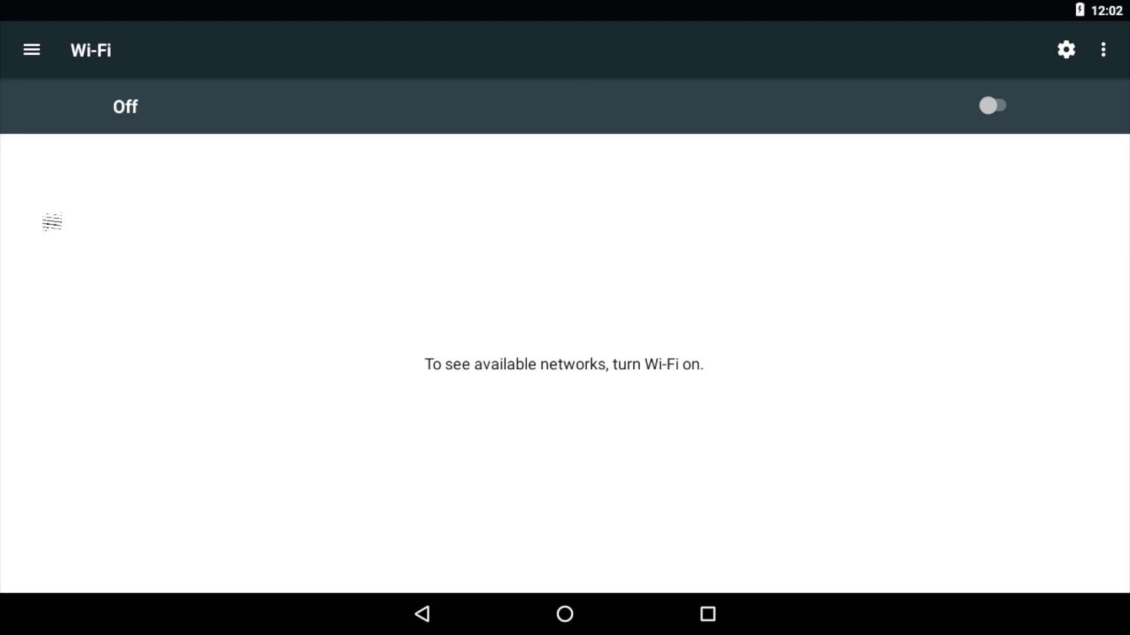
left_click(994, 106)
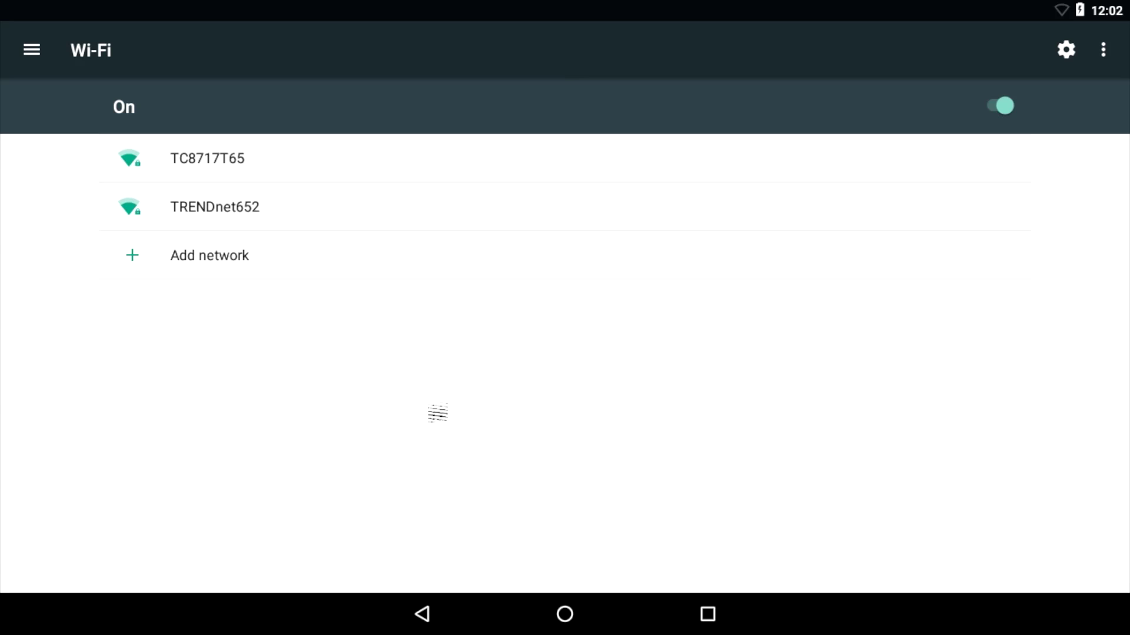
left_click(260, 204)
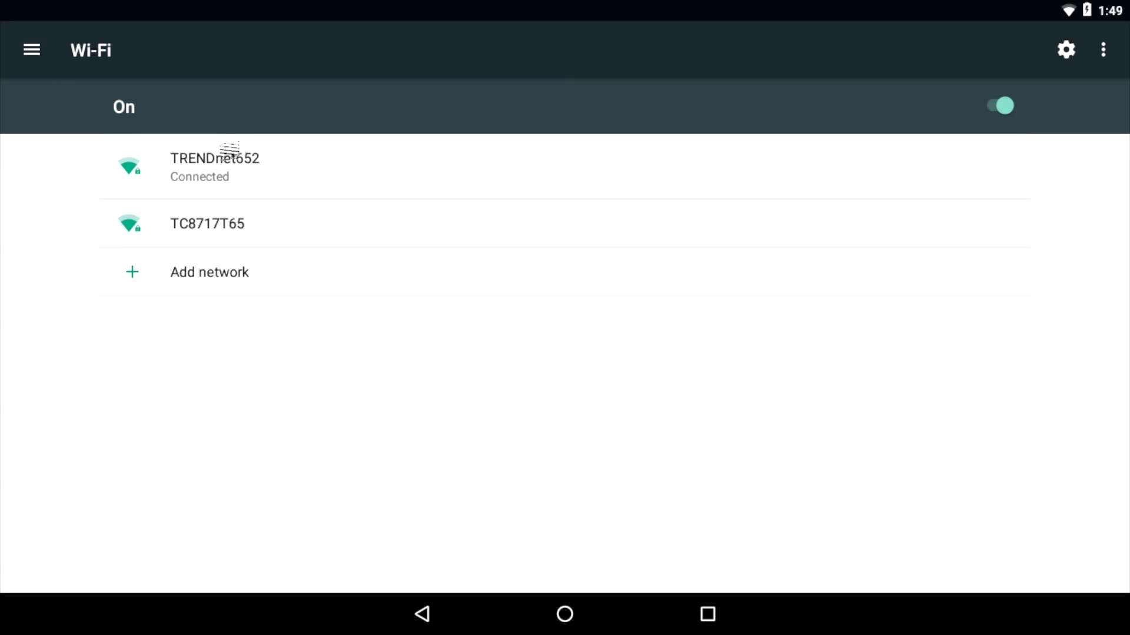
Step: Read the Pi's IP address 192.168.10.173 from About tablet > Status, then go home
left_click(417, 626)
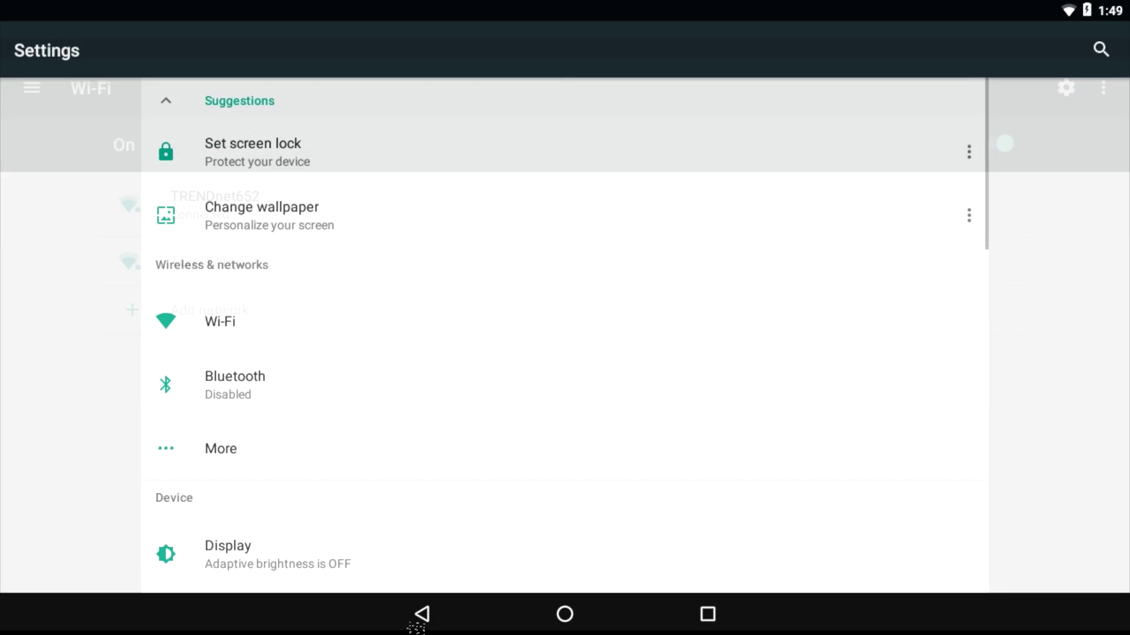
scroll(315, 497, "down", 5)
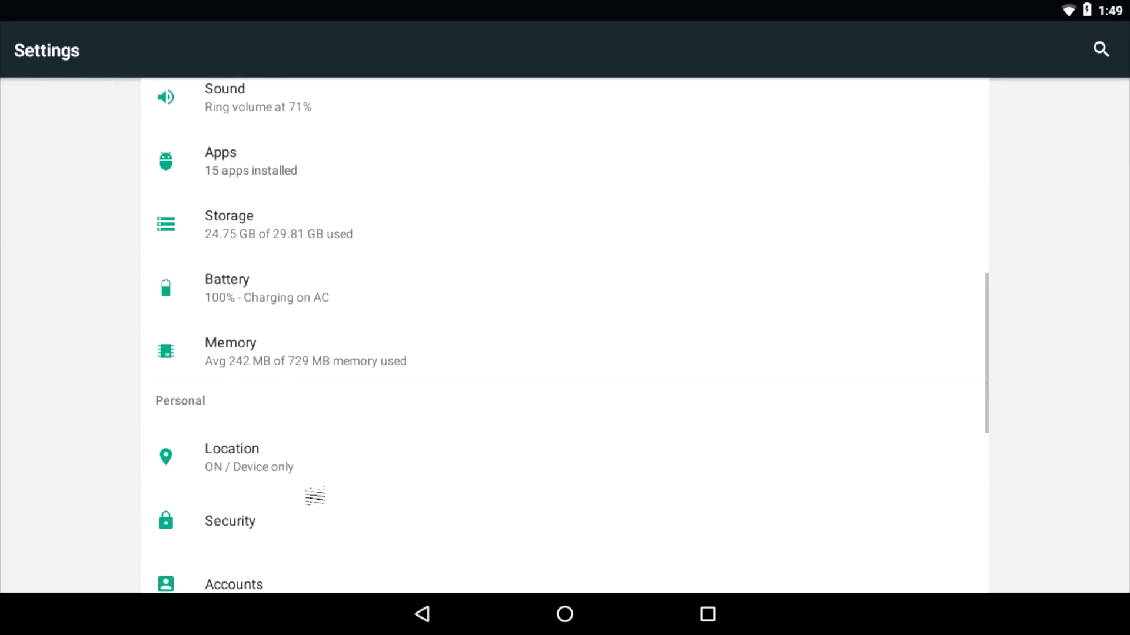
scroll(314, 497, "down", 5)
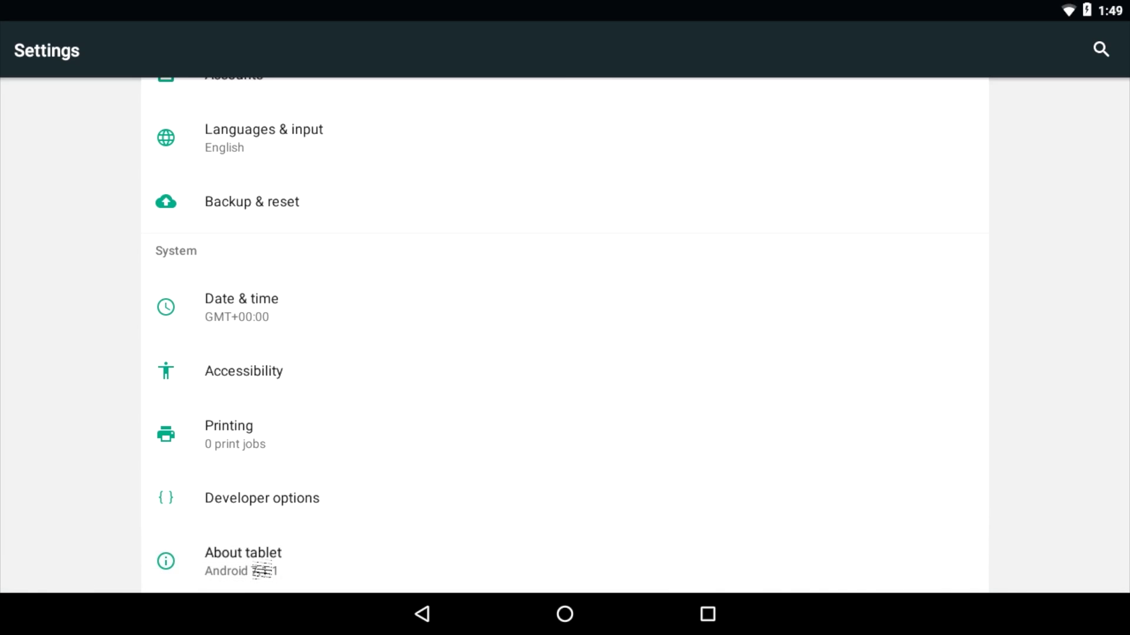
left_click(262, 571)
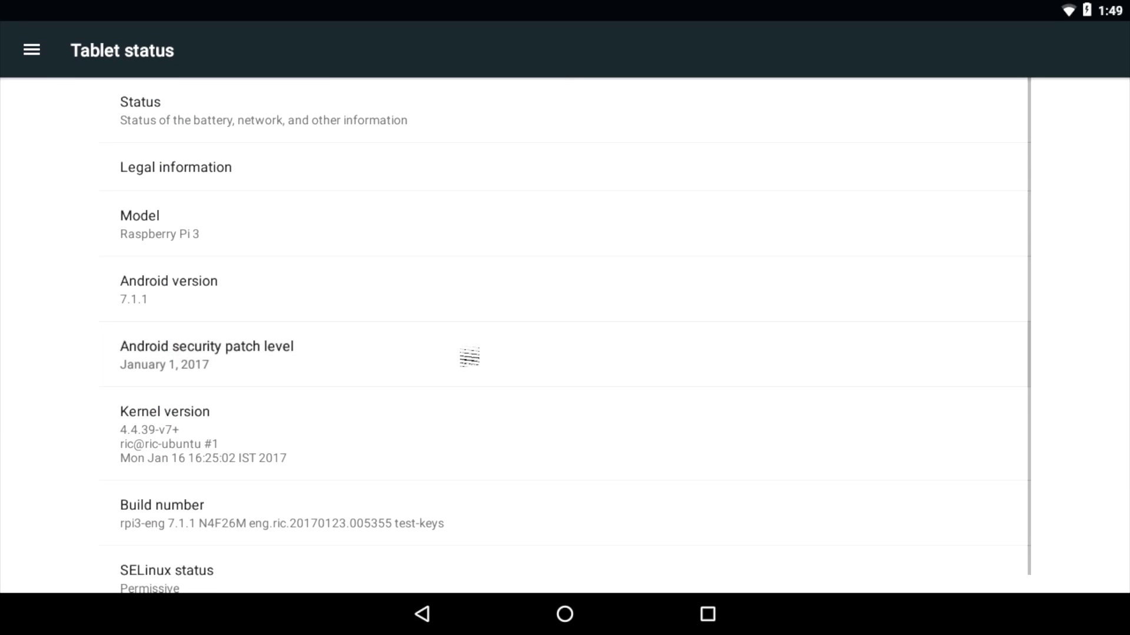
left_click(300, 116)
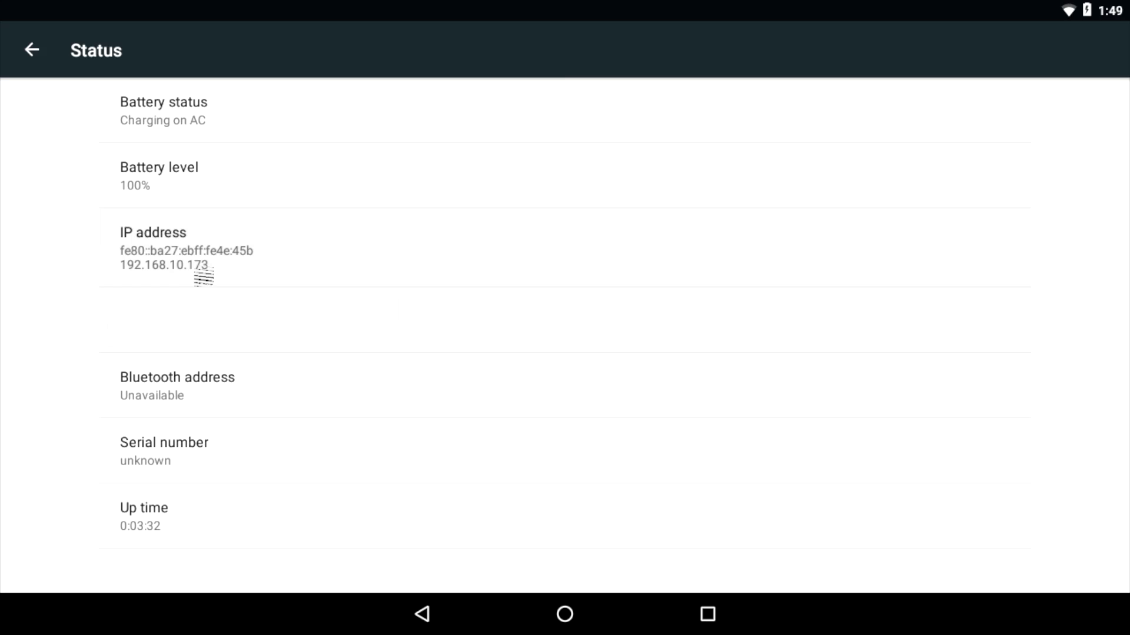
left_click(176, 259)
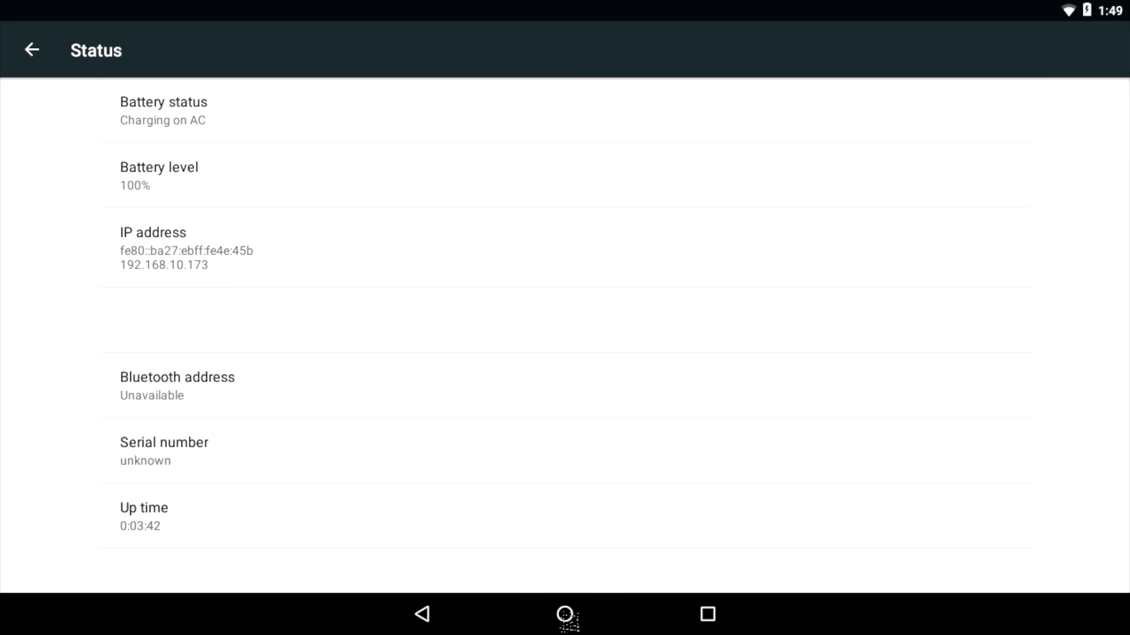
key("super")
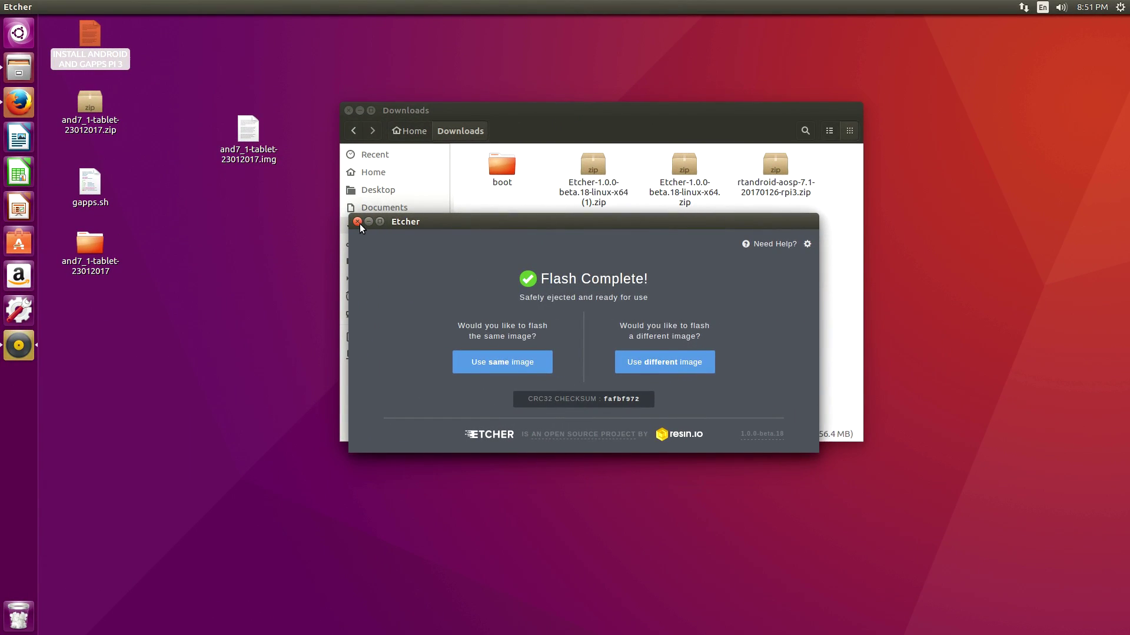
Step: Close Etcher and the Downloads window, then open gapps.sh in gedit
left_click(353, 222)
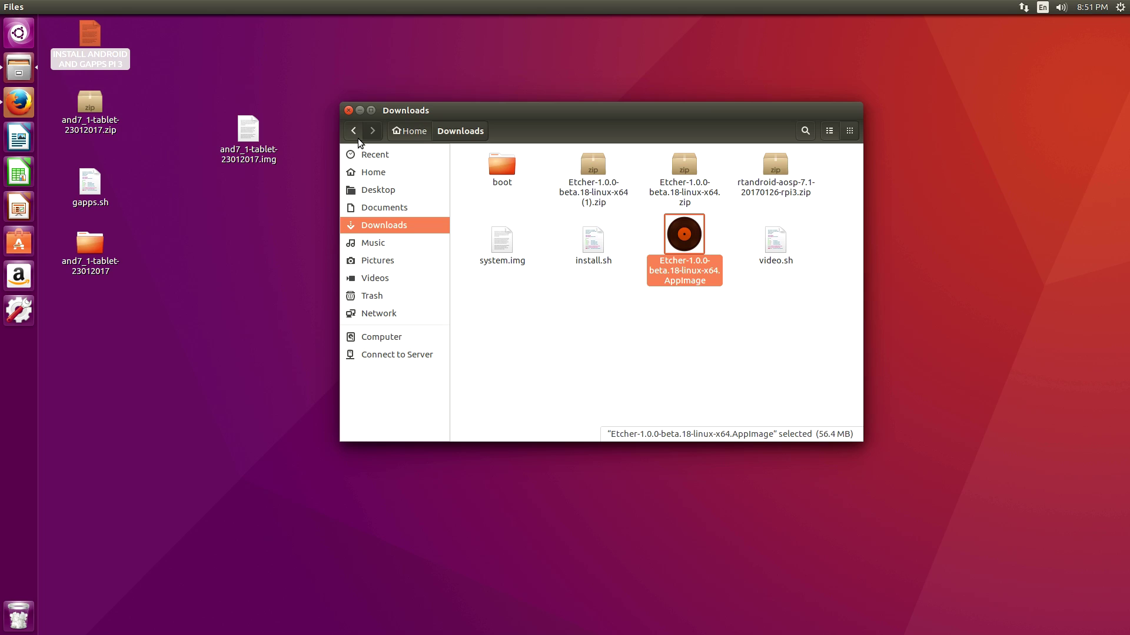
left_click(349, 111)
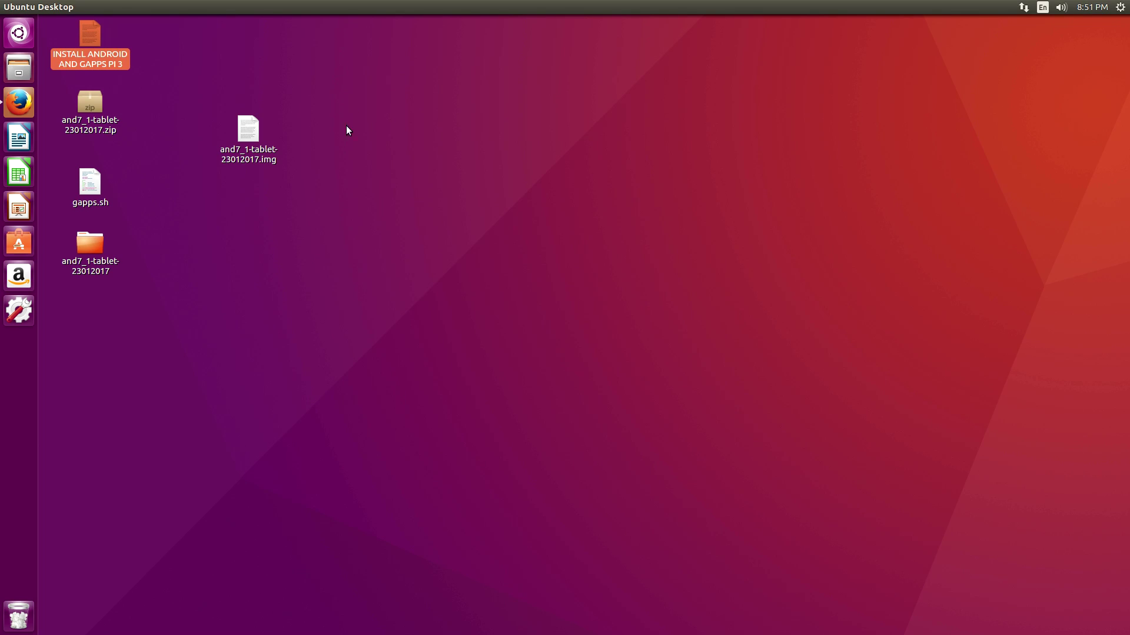
double_click(99, 192)
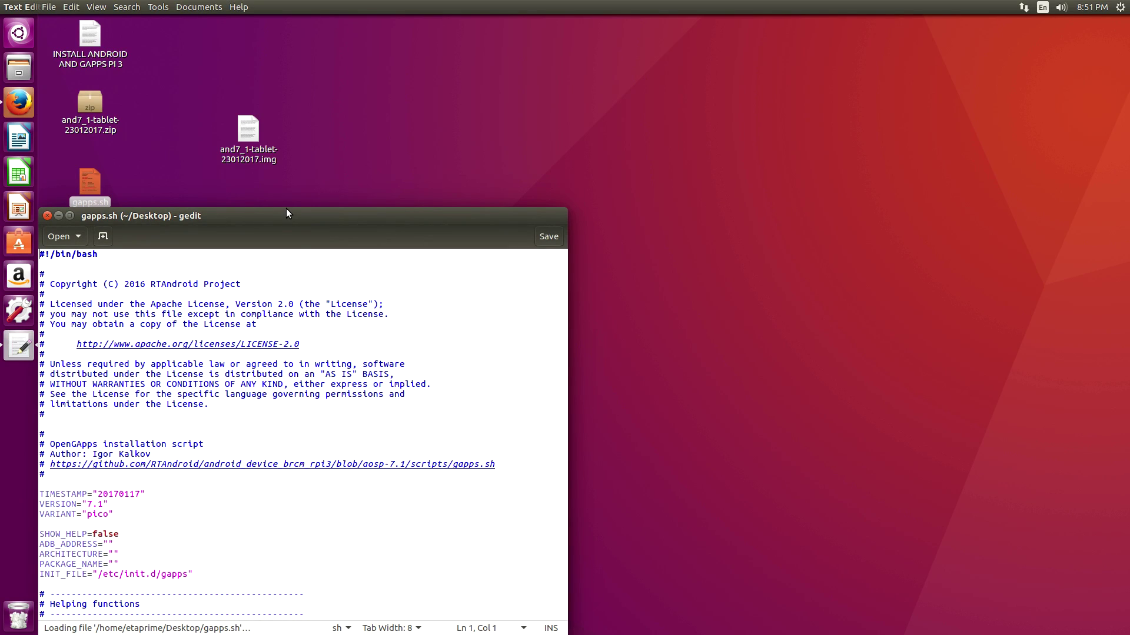
left_click_drag(286, 213, 612, 40)
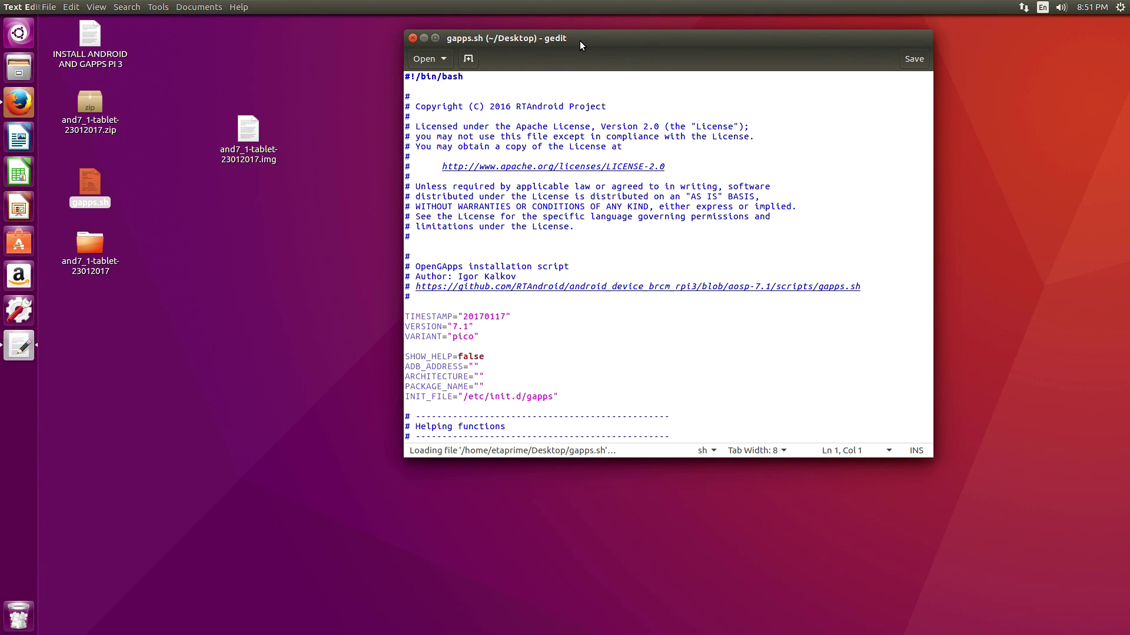
scroll(499, 270, "down", 1)
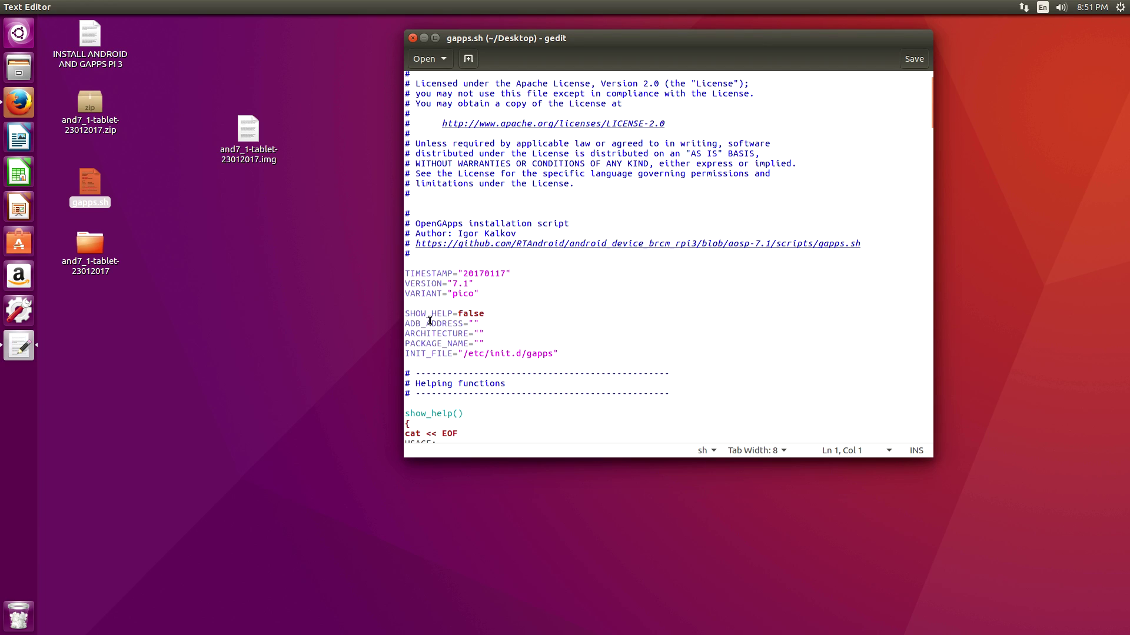
Step: Set ADB_ADDRESS to 192.168.10.173, ARCHITECTURE to arm and PACKAGE_NAME to pico
left_click(474, 323)
type("192")
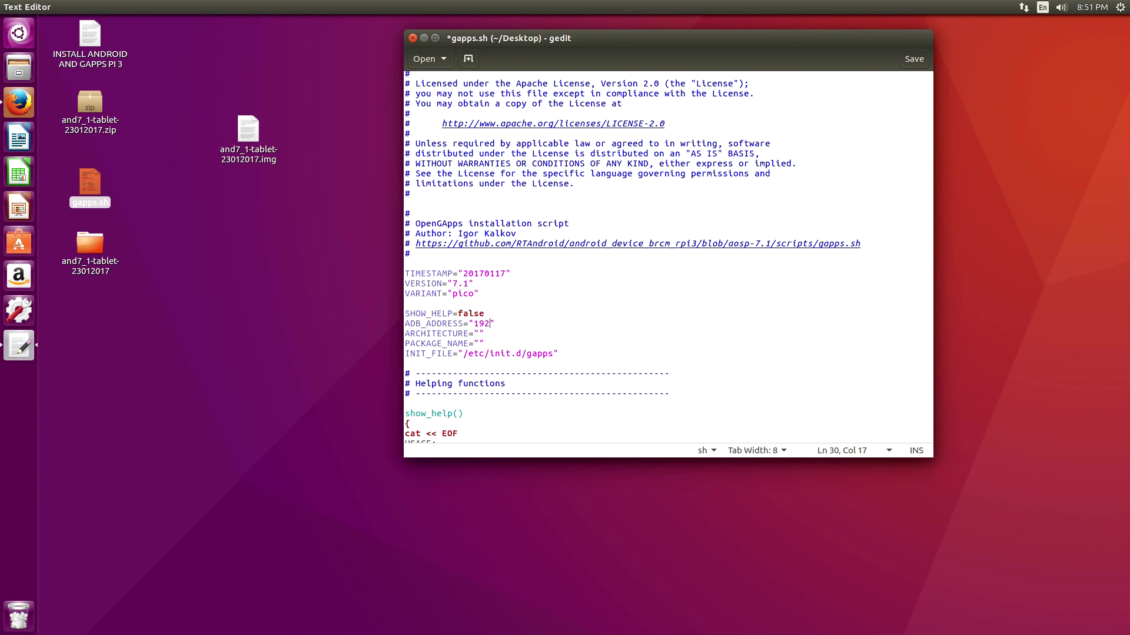
type(".168.10.1")
type("73")
left_click(478, 334)
type("arm")
key("Down")
key("Left")
type("pi")
Step: Save gapps.sh and close gedit
left_click(50, 6)
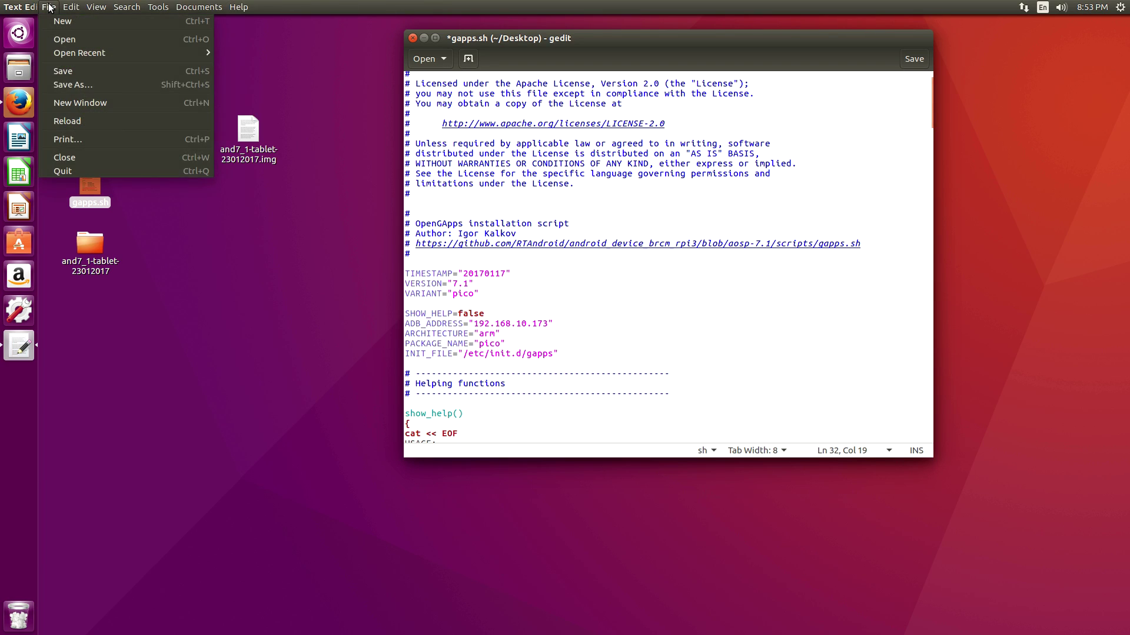
left_click(68, 65)
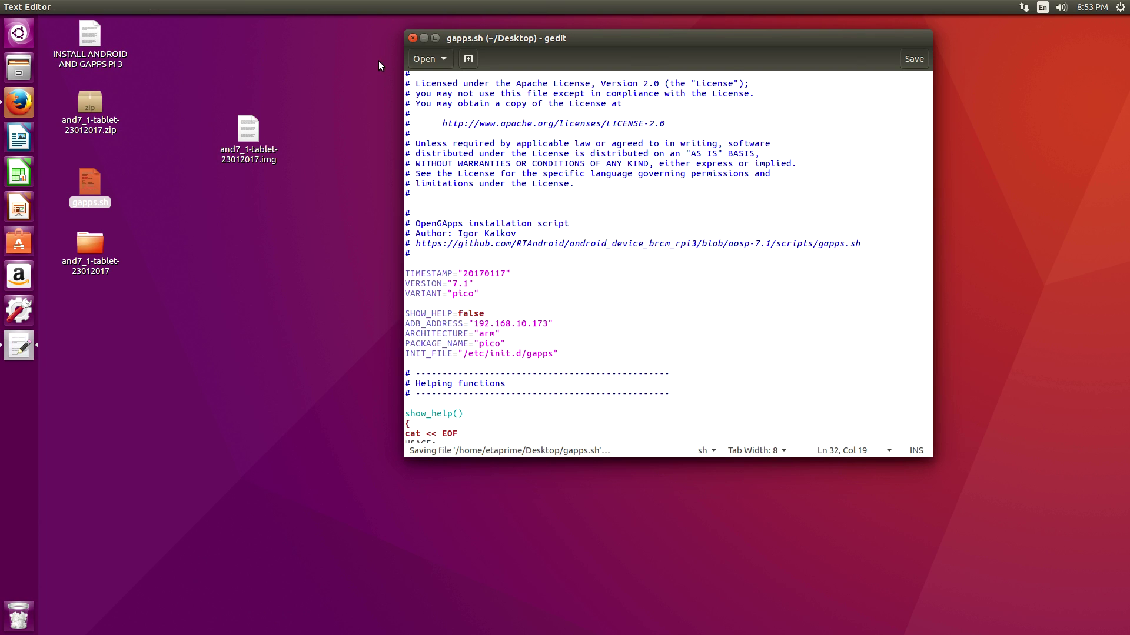
left_click(412, 38)
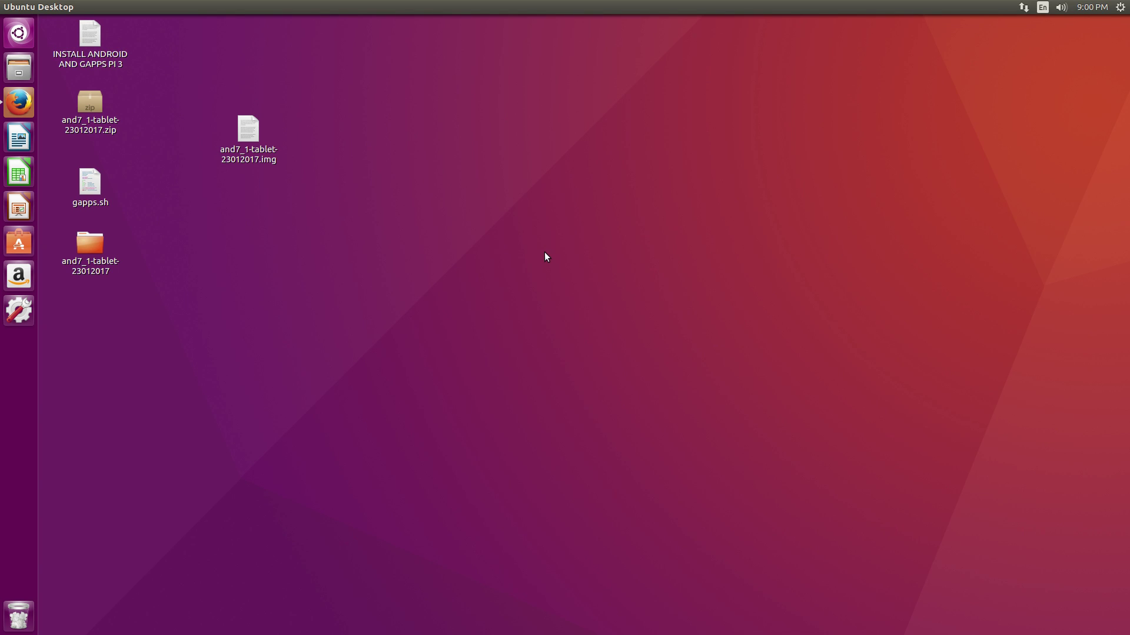
Step: Open a terminal beside the INSTALL ANDROID AND GAPPS PI 3 notes
key("ctrl+alt+t")
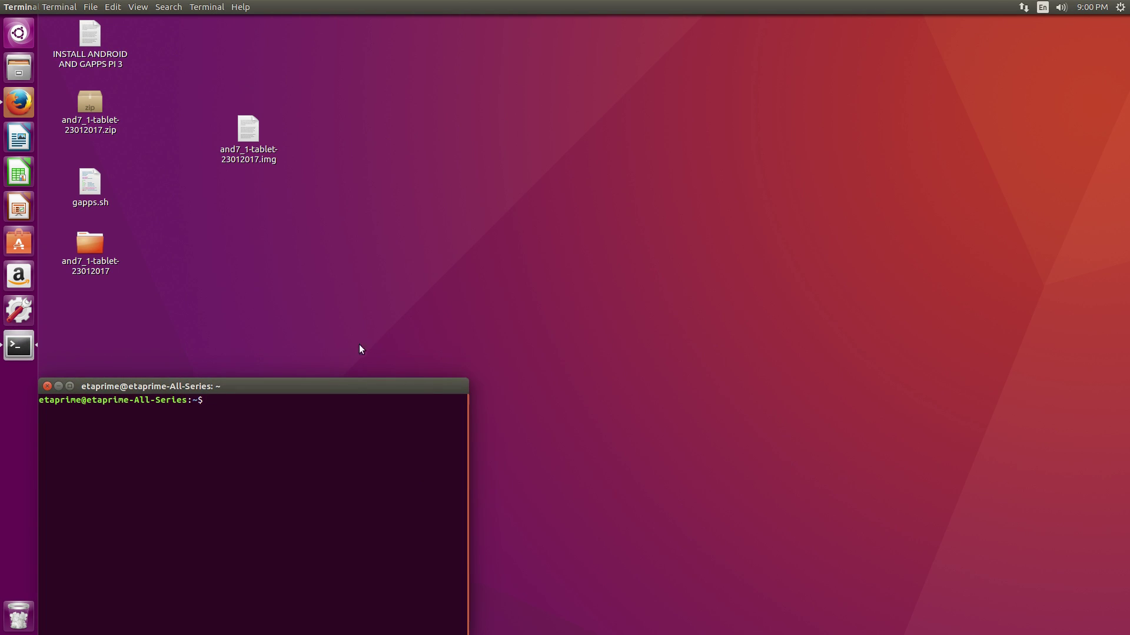
left_click_drag(354, 395, 630, 171)
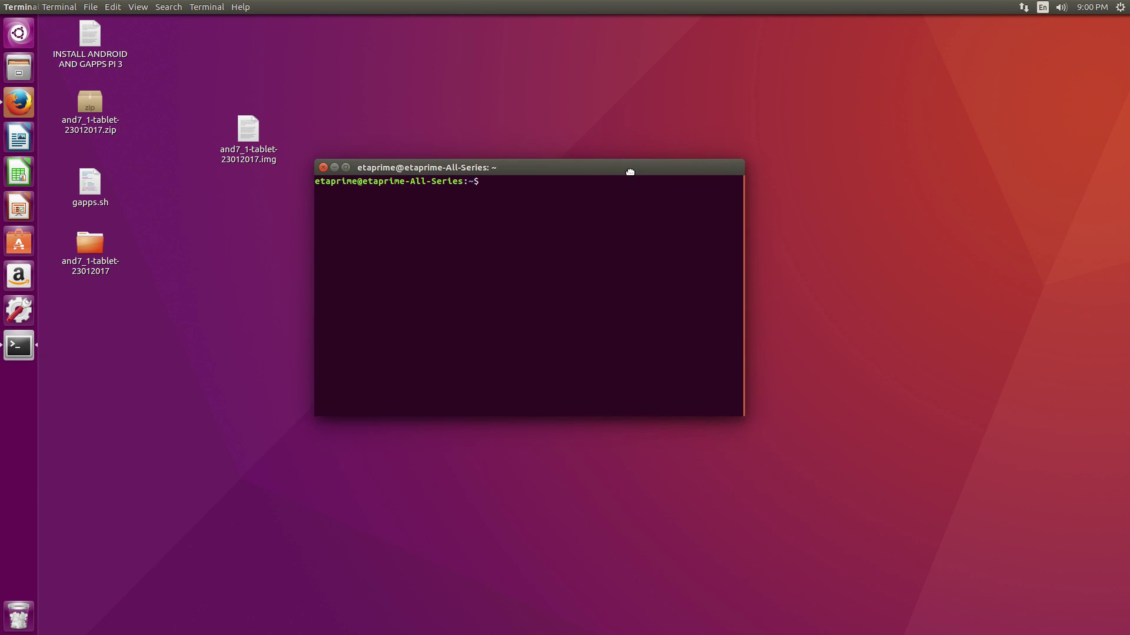
left_click(23, 28)
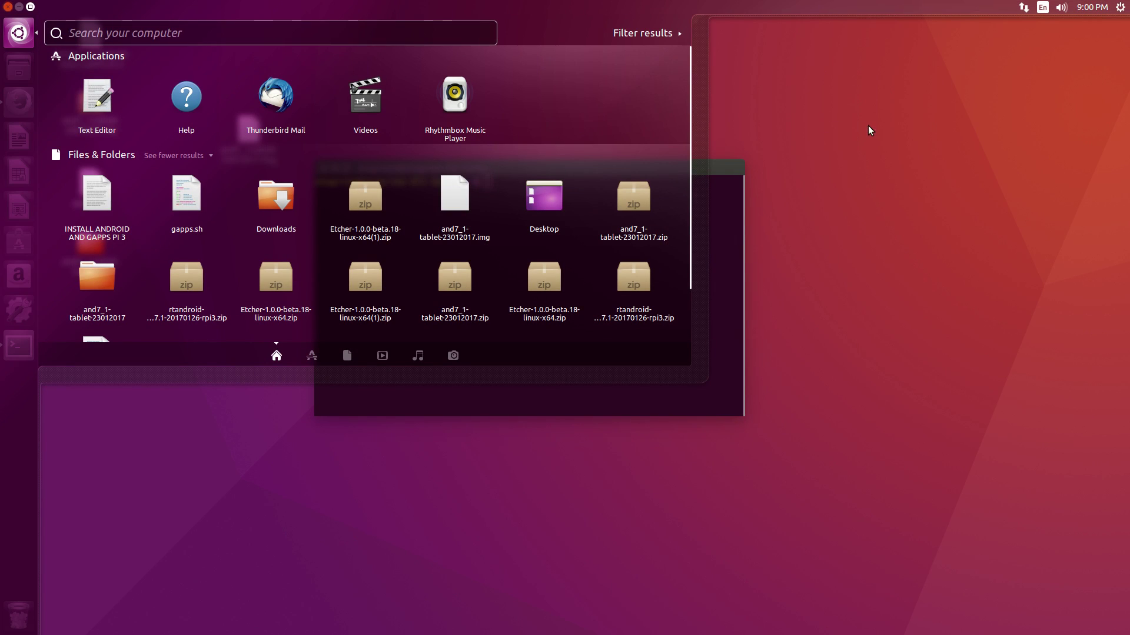
left_click(503, 177)
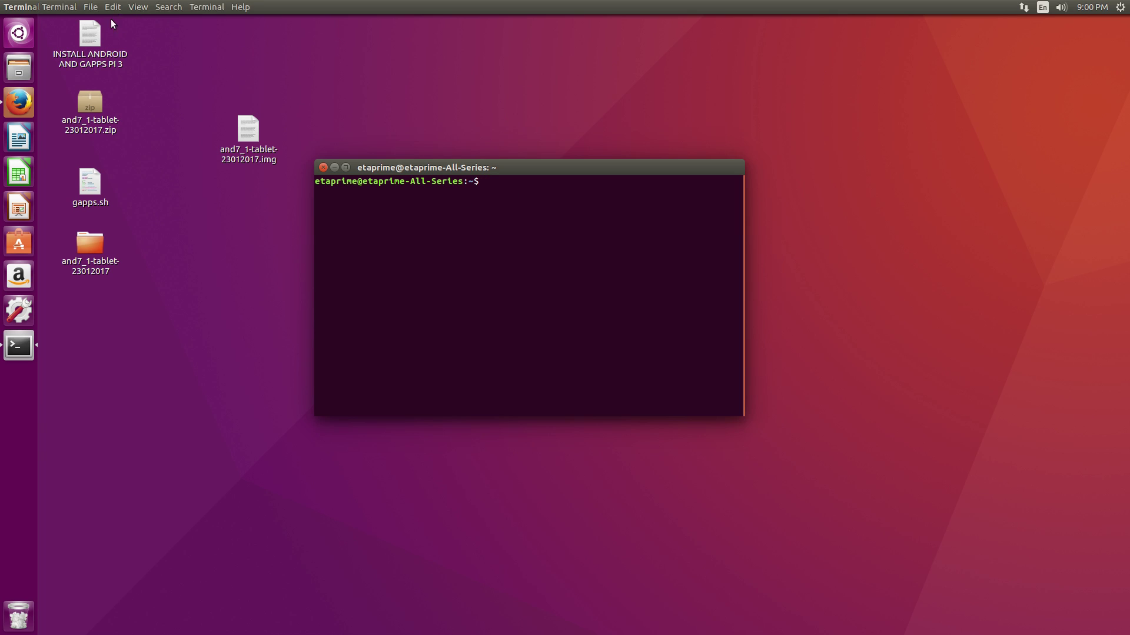
double_click(83, 41)
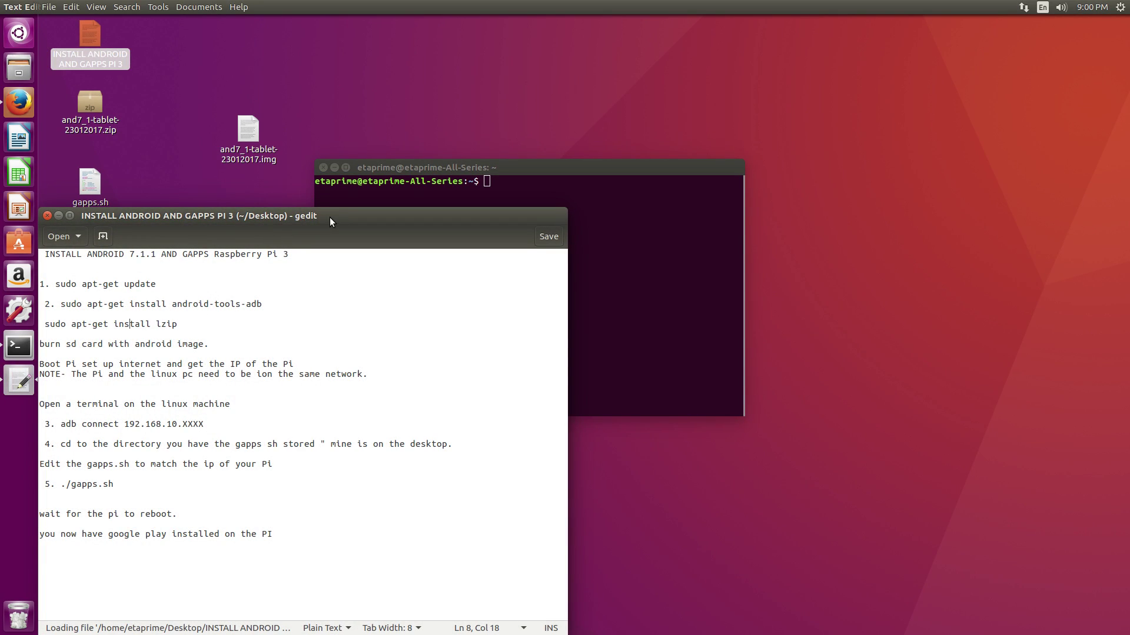
left_click_drag(329, 217, 888, 123)
left_click_drag(516, 167, 326, 130)
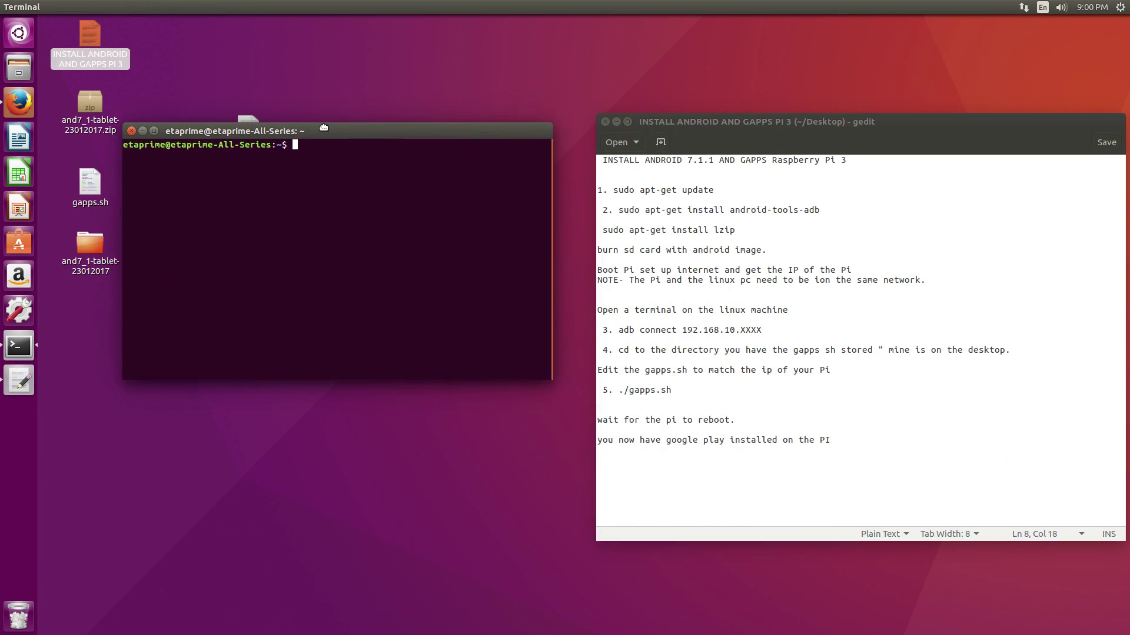
Step: Run the android-tools-adb apt-get install command from the notes with sudo
left_click_drag(623, 210, 819, 211)
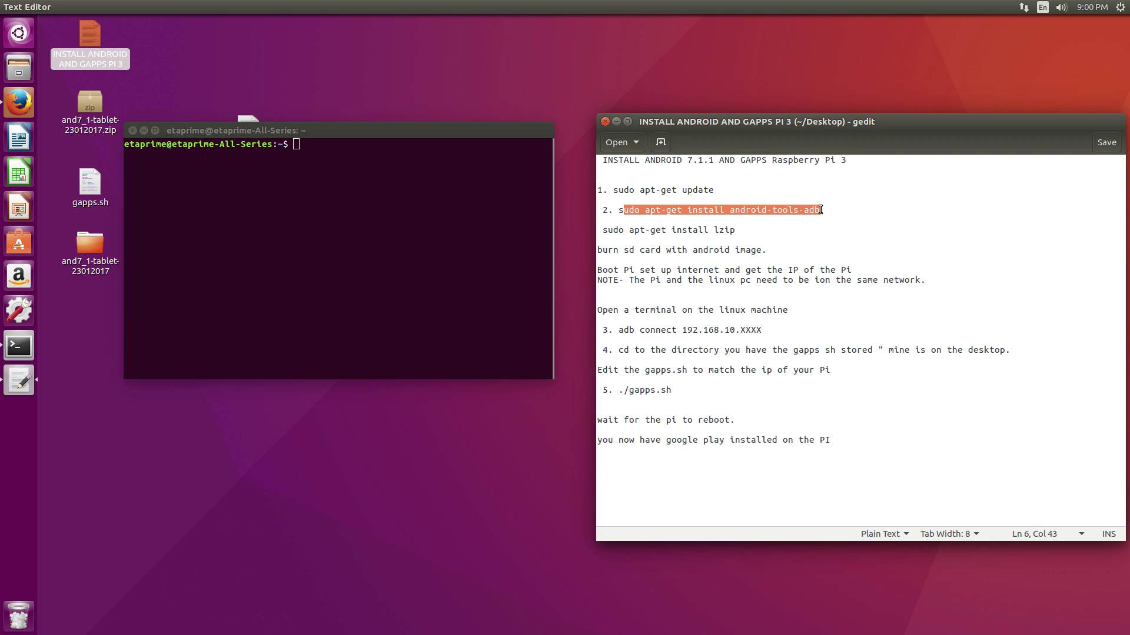
right_click(814, 207)
left_click(855, 253)
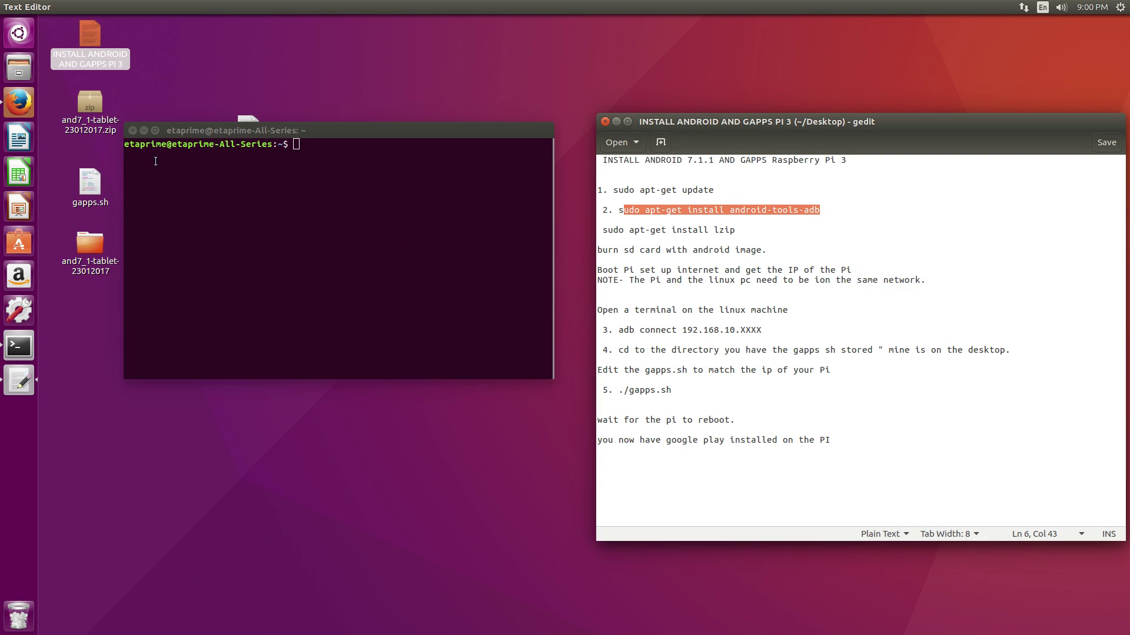
right_click(312, 147)
left_click(348, 186)
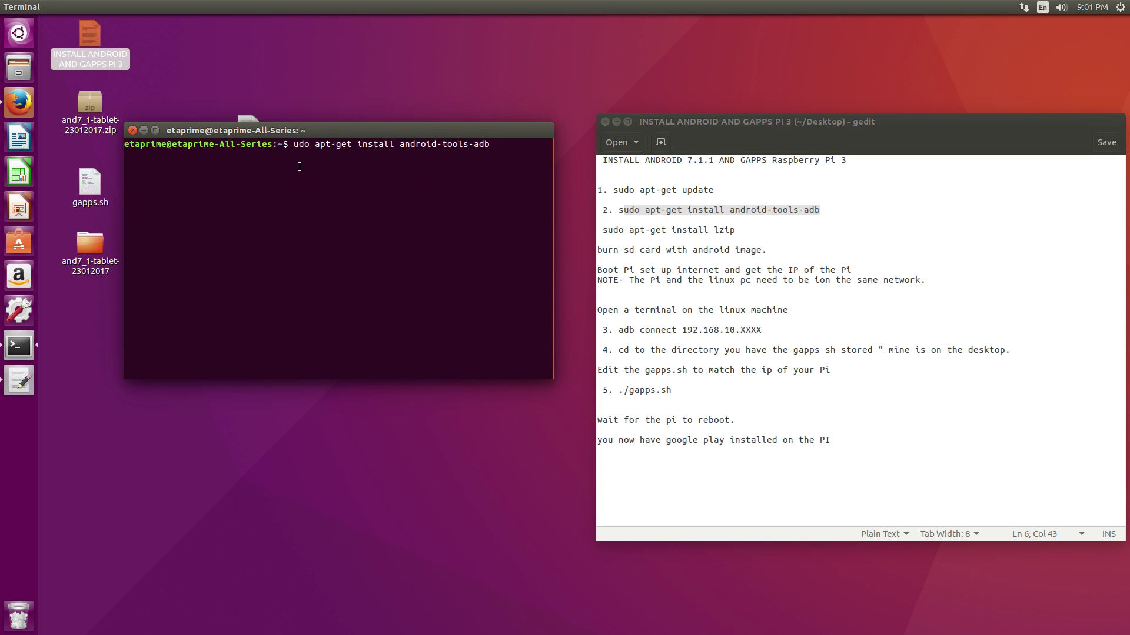
key("Left")
key("Left")
key("Left")
key("Left")
key("Left")
key("Left")
key("Left")
key("Left")
key("Left")
key("Left")
key("Left")
key("Left")
key("Left")
key("Left")
key("Left")
key("Left")
key("Left")
key("Left")
key("Left")
key("Left")
key("Left")
type("s")
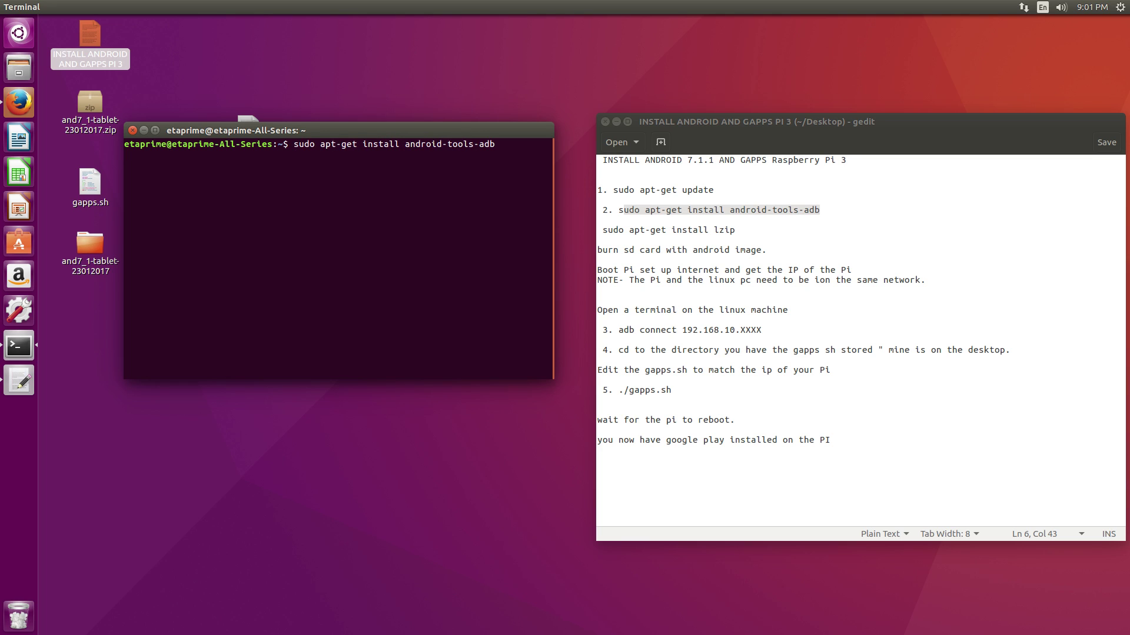
key("Return")
key("Return")
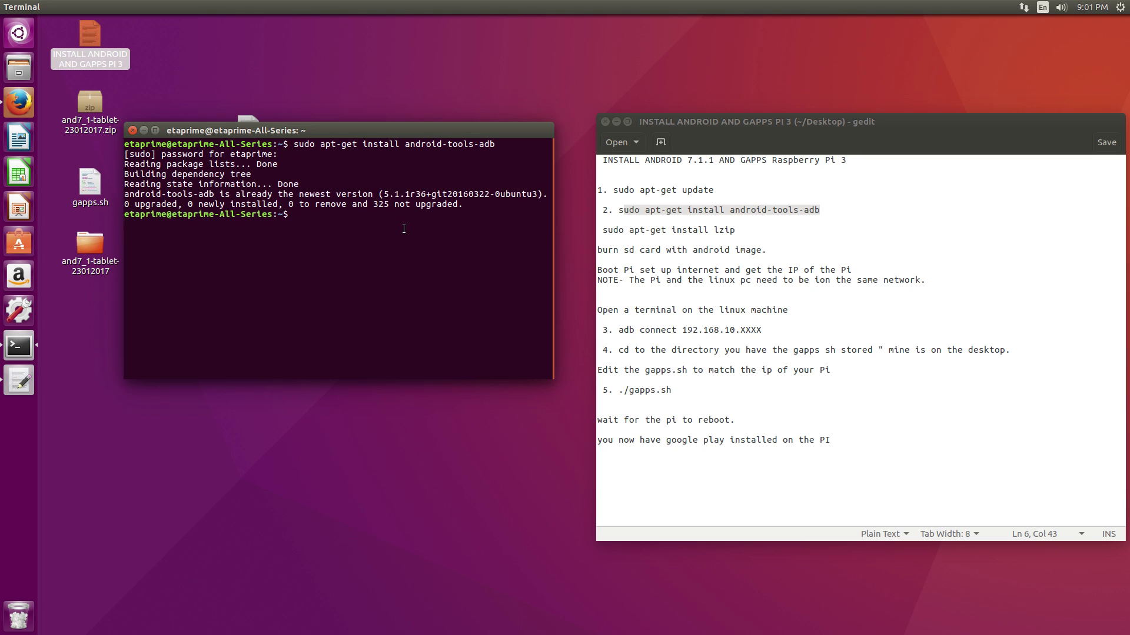
Step: Run the lzip install command copied from the notes, installing lzip 1.17-1
left_click(606, 230)
left_click_drag(605, 229, 724, 231)
right_click(723, 231)
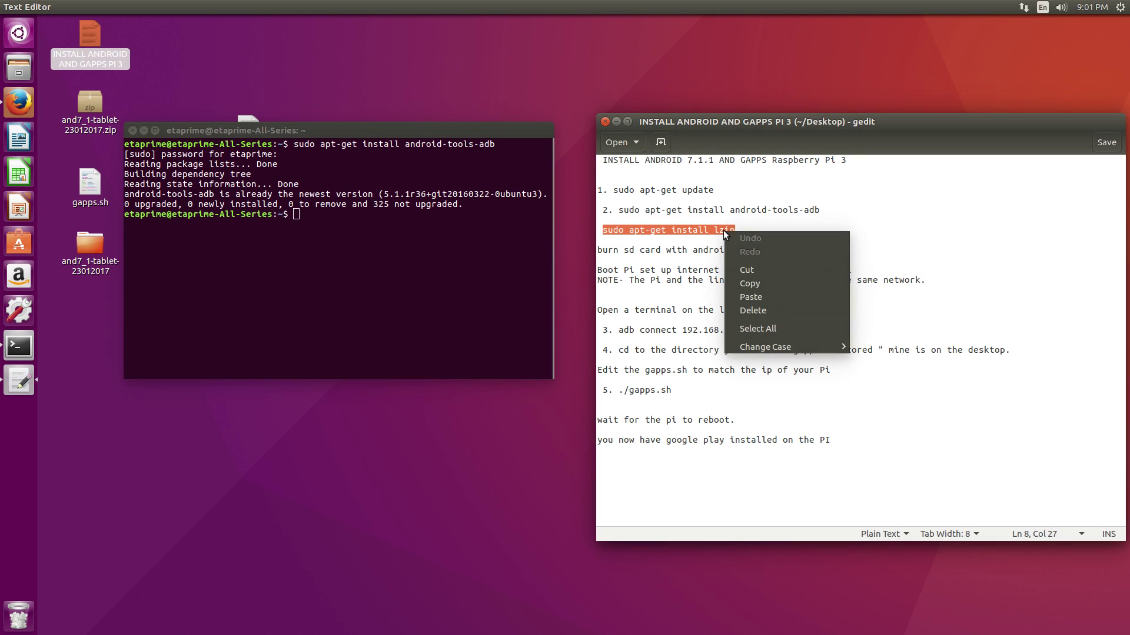
left_click(764, 283)
right_click(337, 215)
left_click(379, 251)
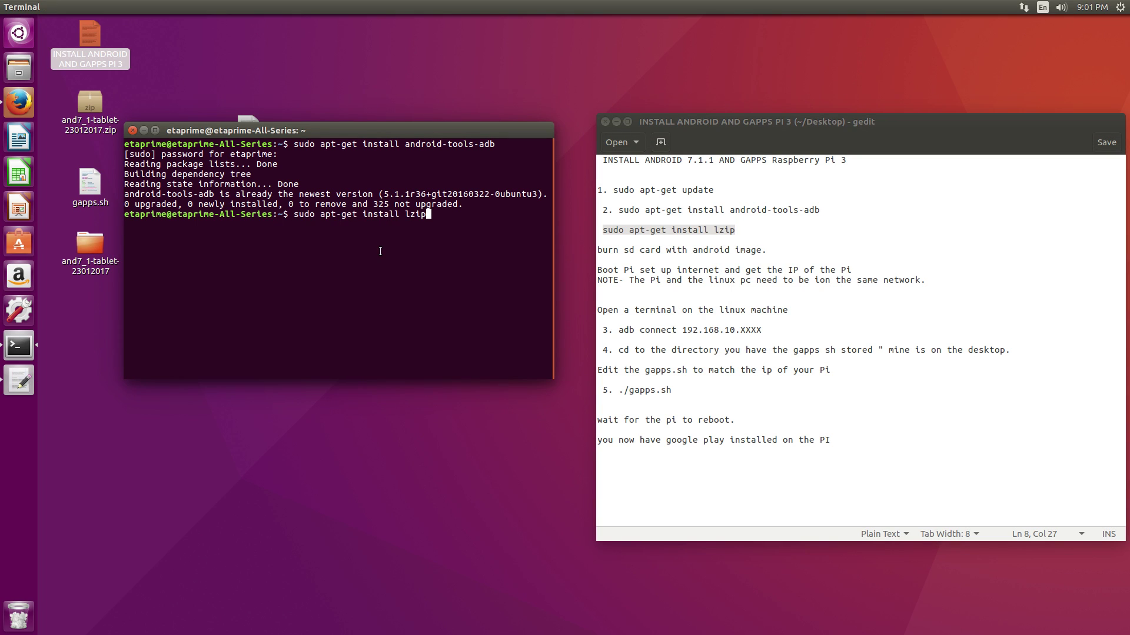
key("Return")
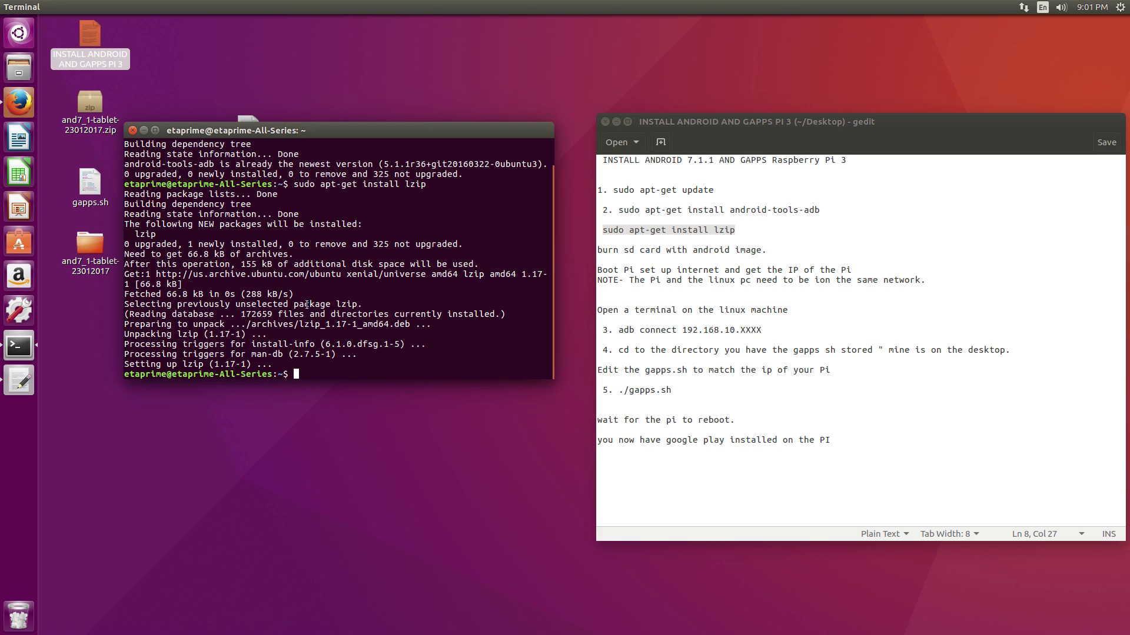
Step: Close the old terminal and open a fresh one, moved to the centre-left
left_click(133, 131)
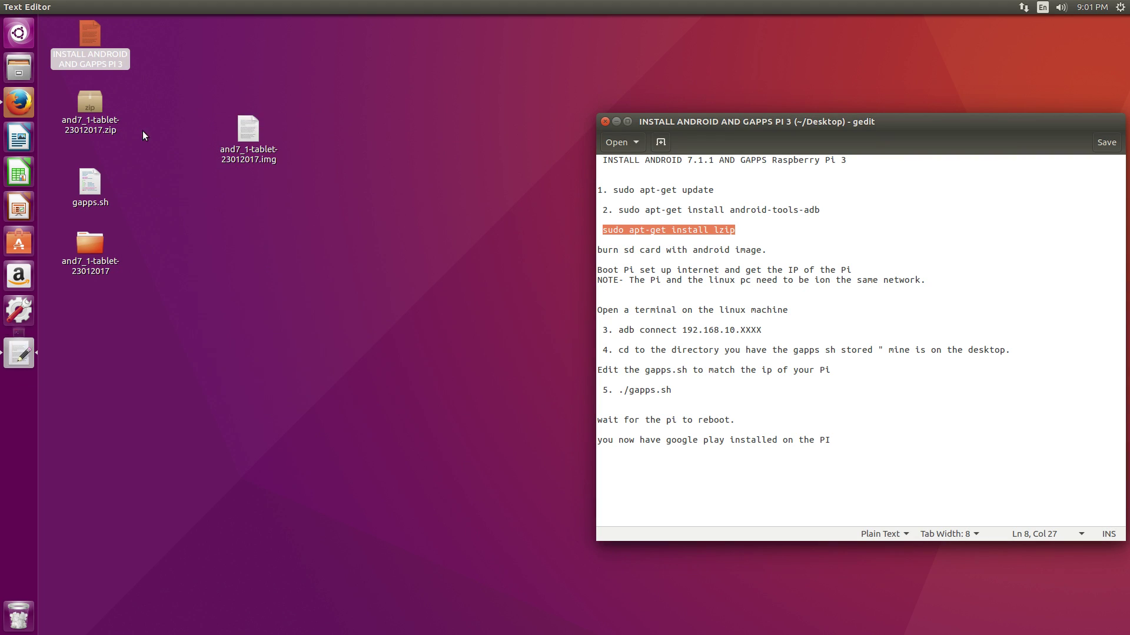
left_click(283, 330)
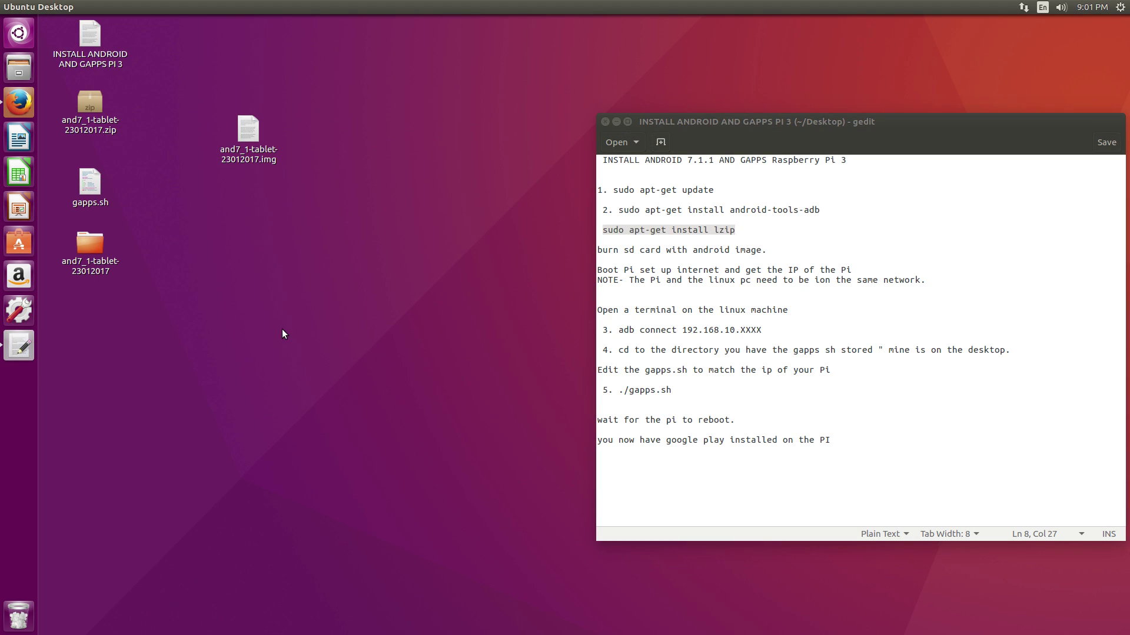
key("ctrl+alt+t")
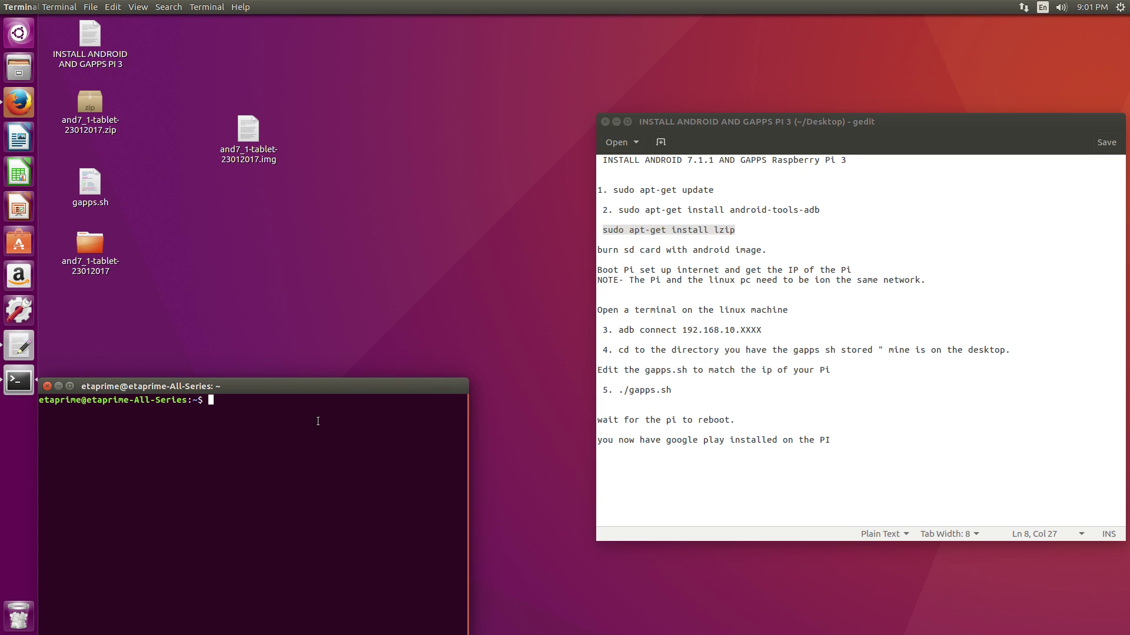
left_click_drag(310, 387, 410, 198)
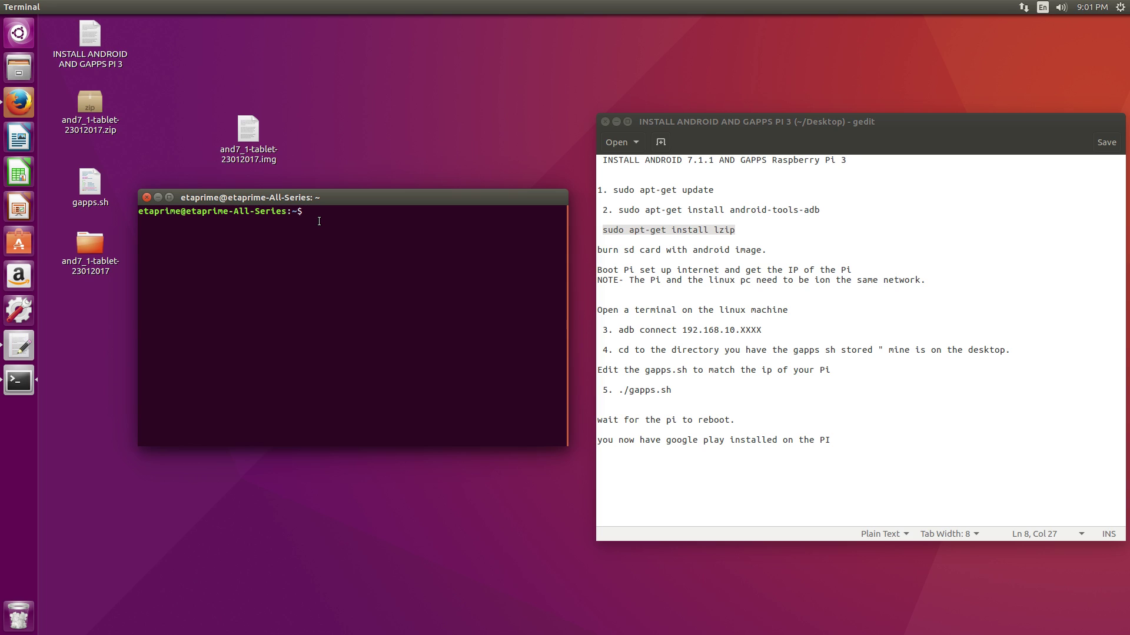
Step: Connect adb to 192.168.10.173, change into Desktop, and start typing ./gapps.sh
type("adb connect 192.168.10.173")
key("Return")
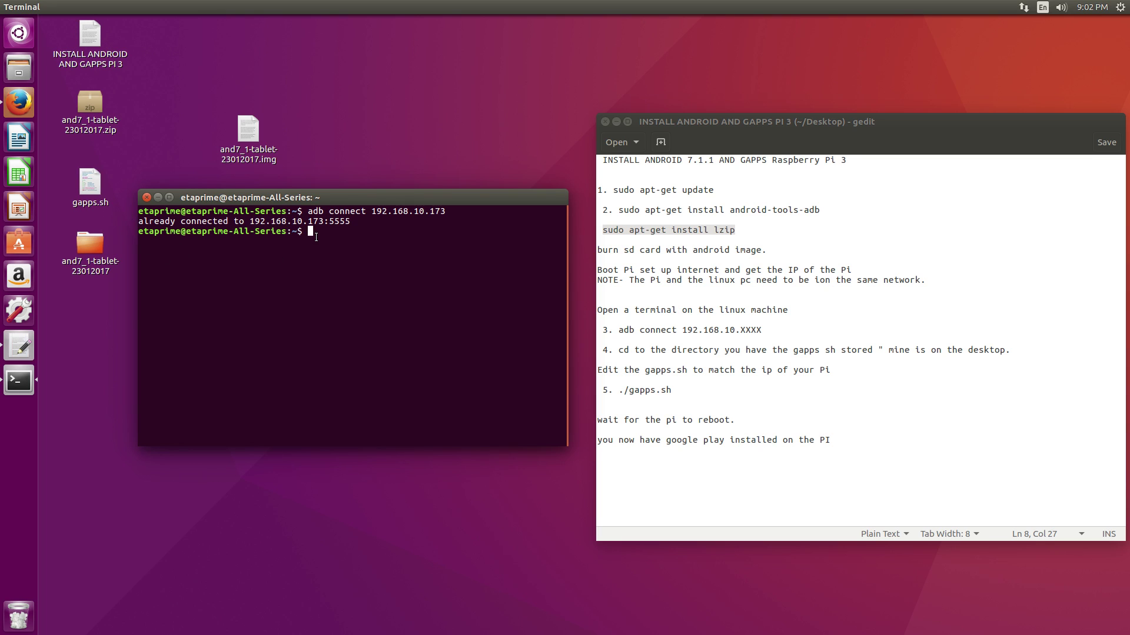
type("cd Desktop[")
key("BackSpace")
key("Return")
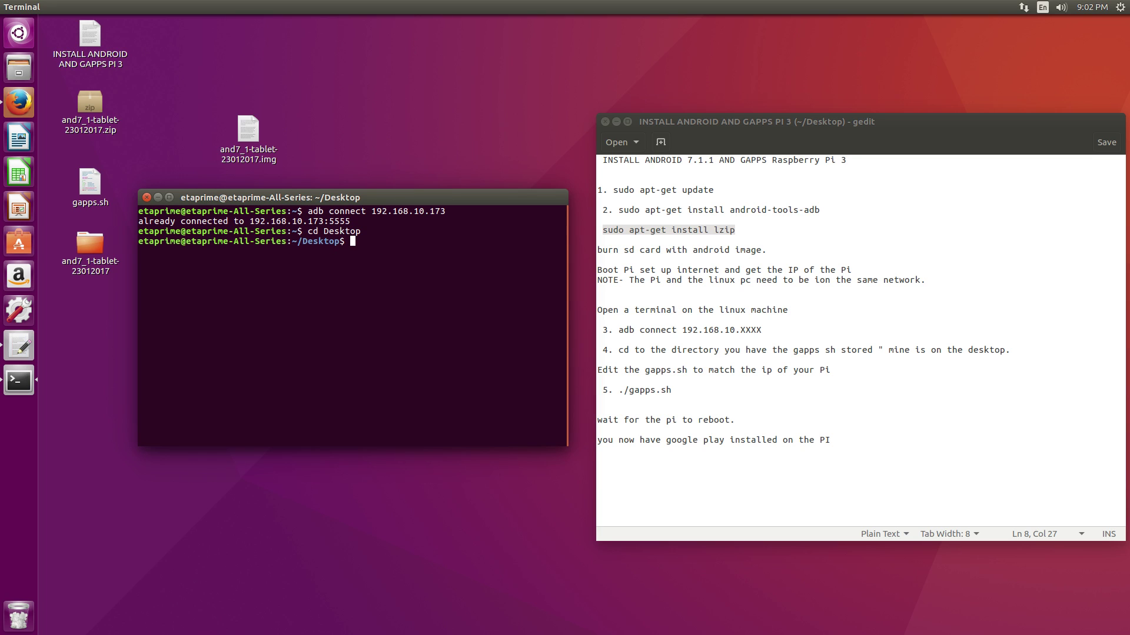
type("./gapps.sh")
Step: Run ./gapps.sh to push Google apps to the Pi and let it reboot
key("Return")
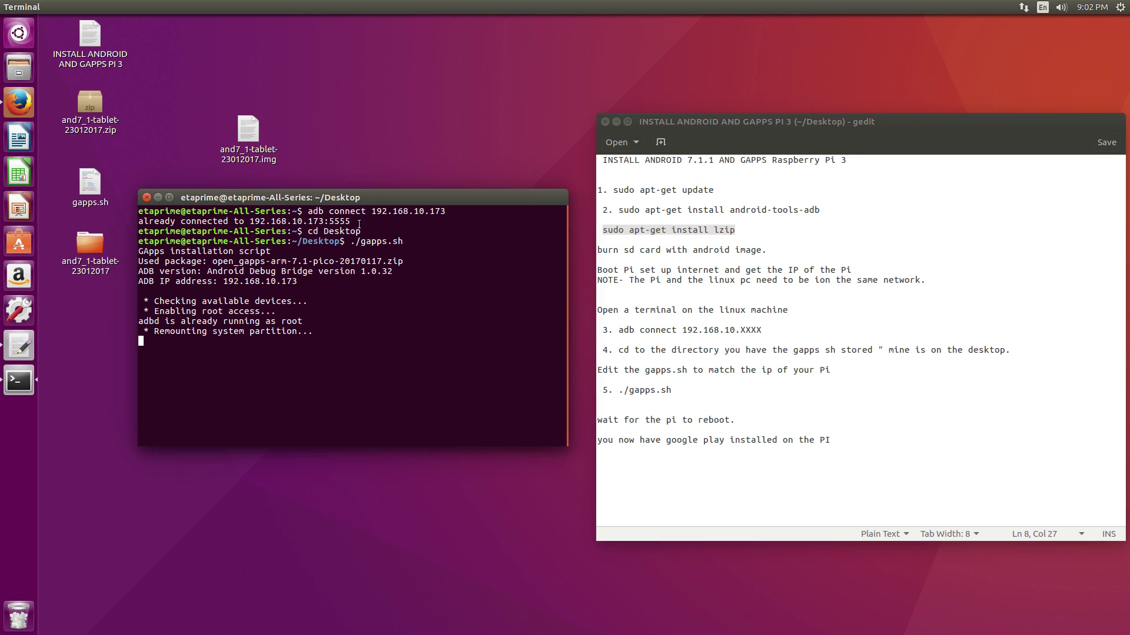
left_click_drag(376, 197, 388, 187)
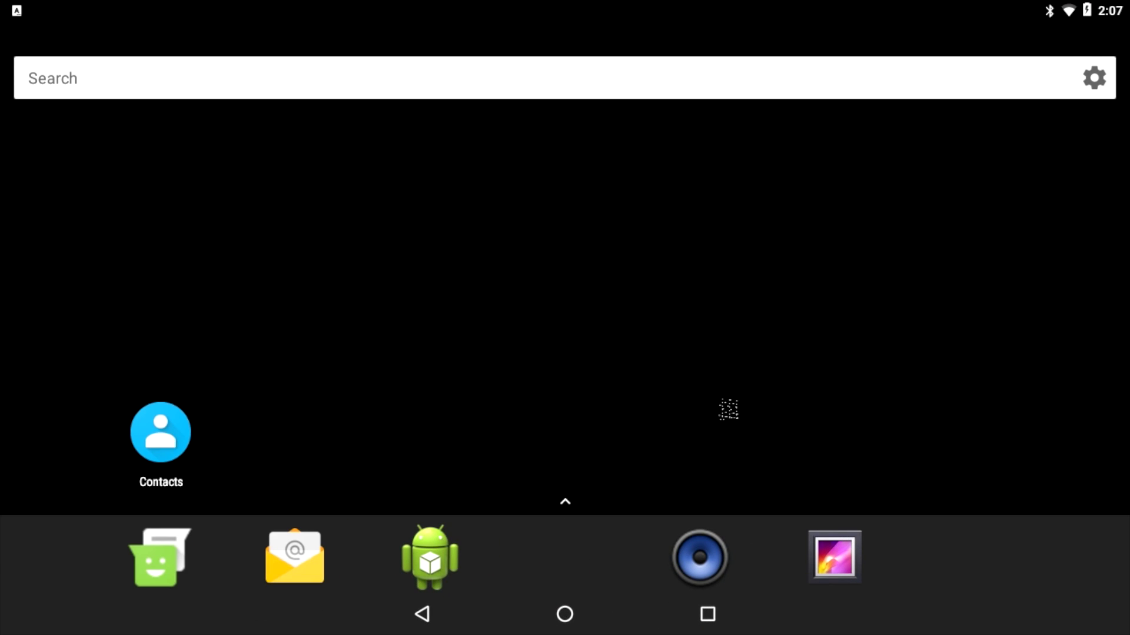
Step: After the reboot, launch Play Store from the app drawer and begin Google account sign-in
left_click_drag(1066, 10, 1062, 68)
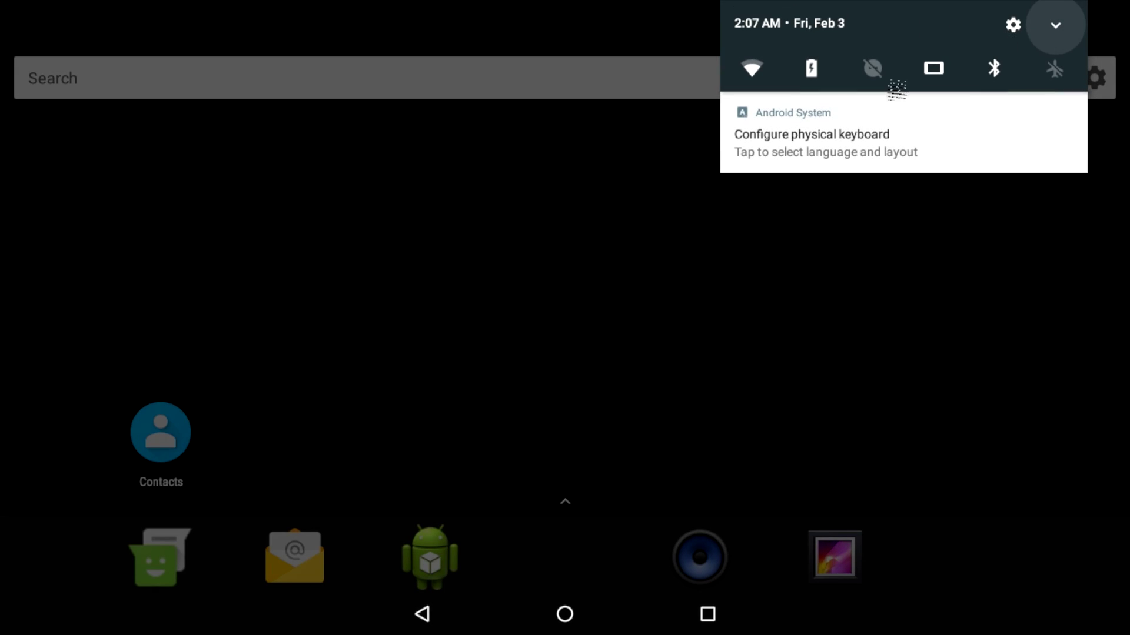
left_click_drag(819, 88, 783, 162)
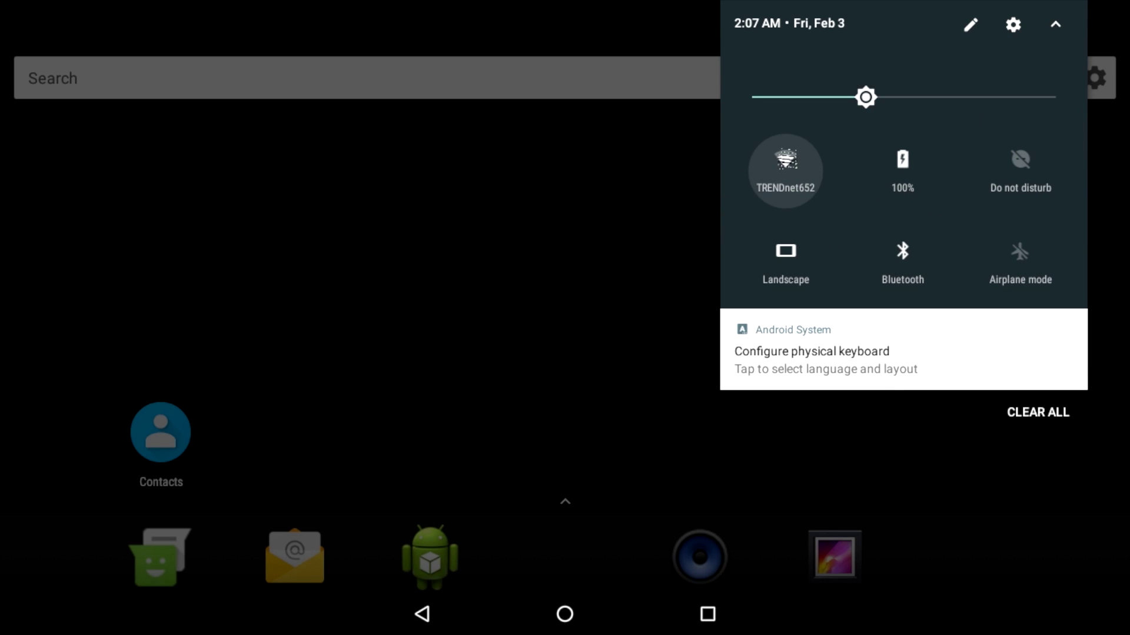
left_click(616, 215)
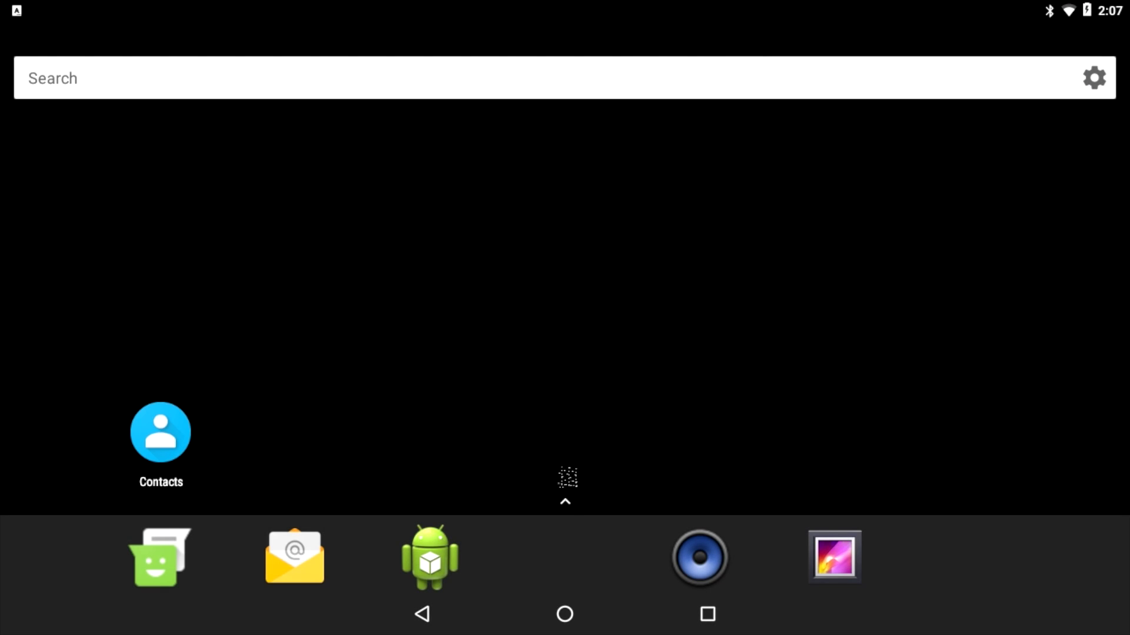
left_click_drag(570, 474, 581, 309)
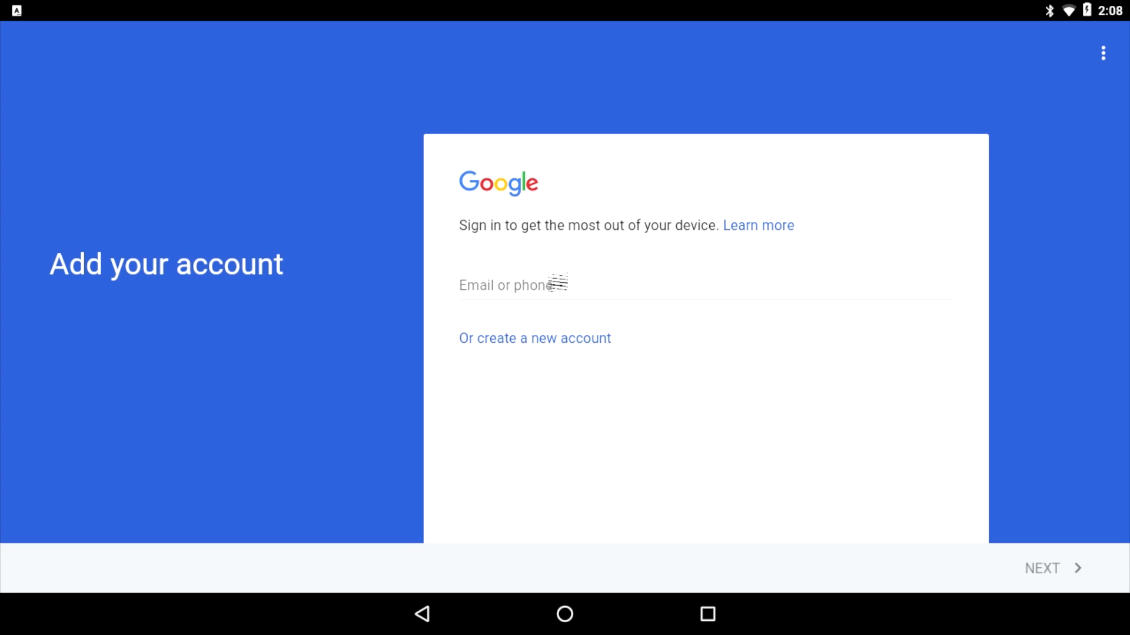
left_click(556, 282)
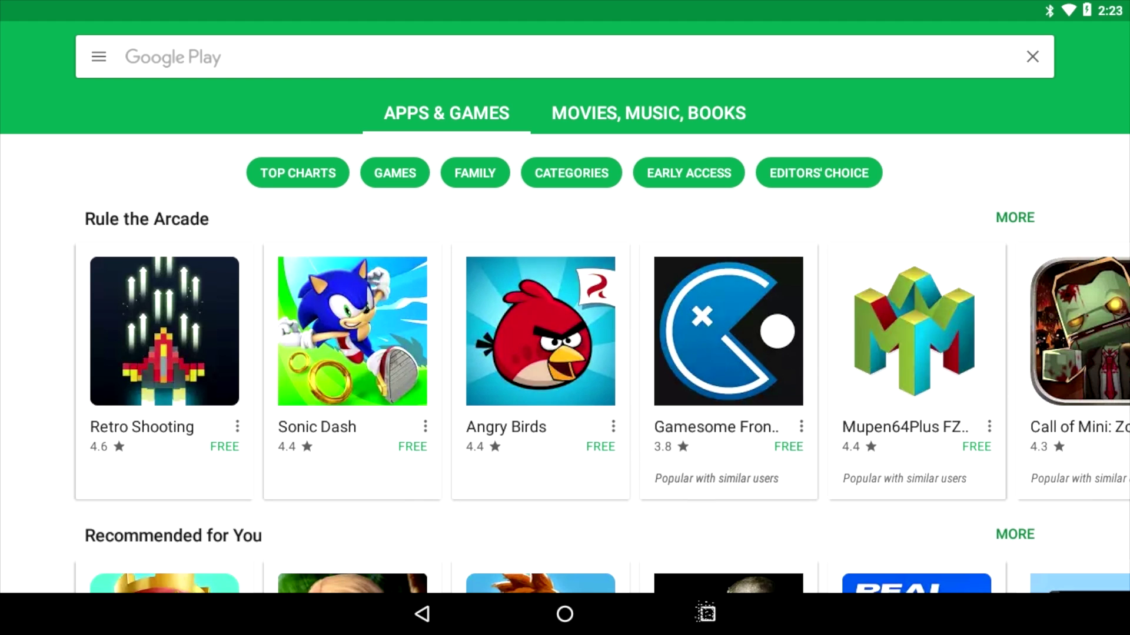
Step: Dismiss the old Settings card and reopen Settings to the installed apps list
key("alt+Tab")
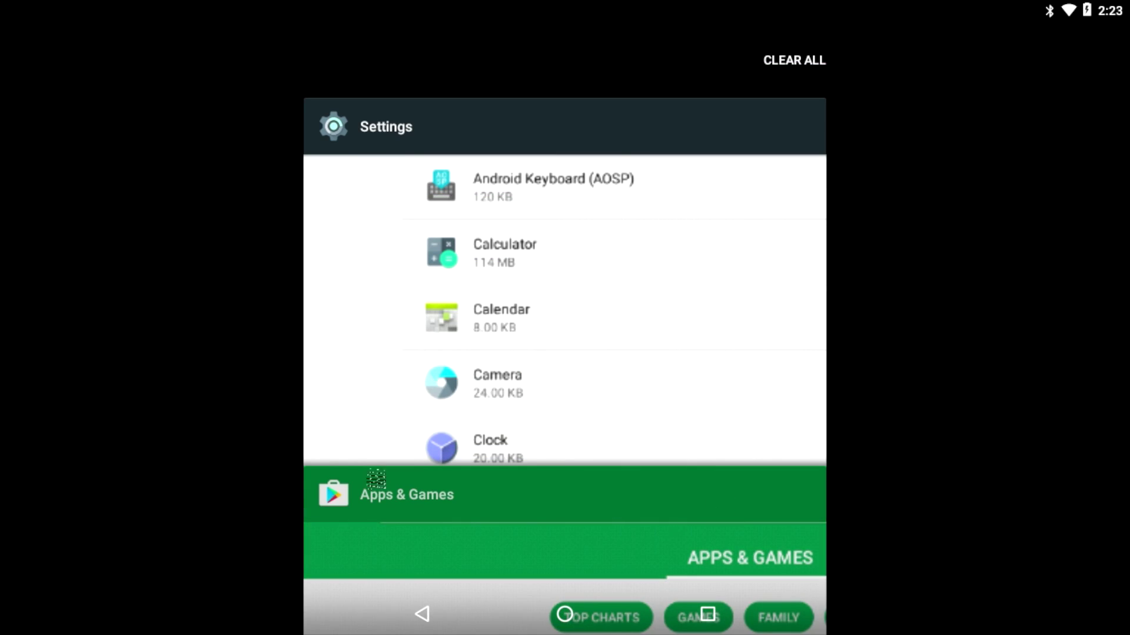
left_click_drag(390, 237, 771, 194)
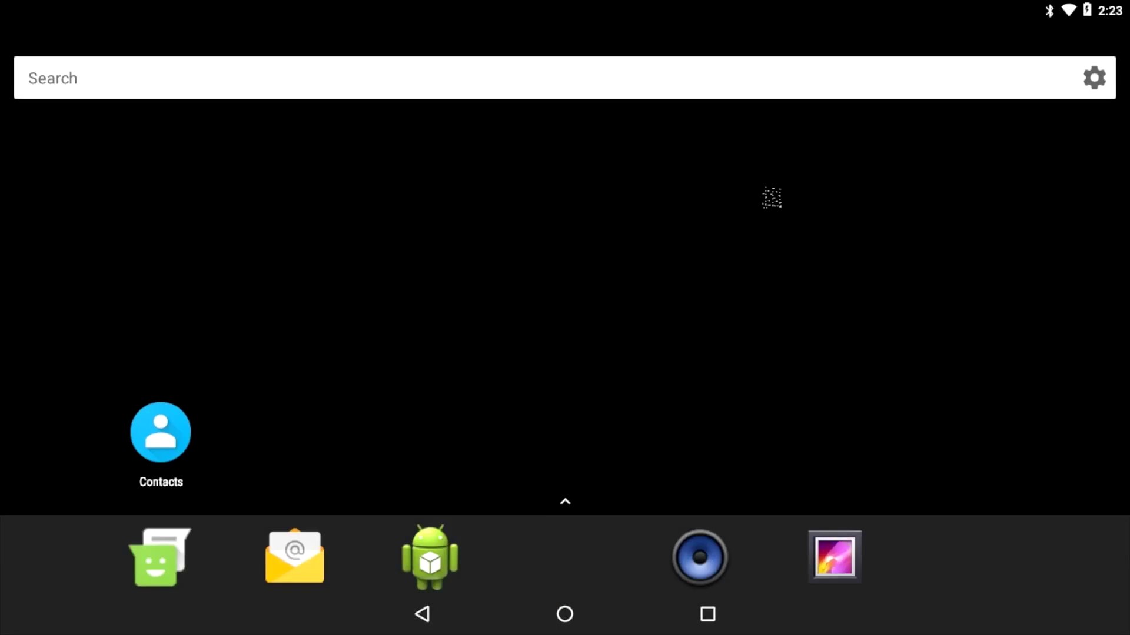
left_click_drag(1006, 10, 1006, 49)
left_click(1055, 23)
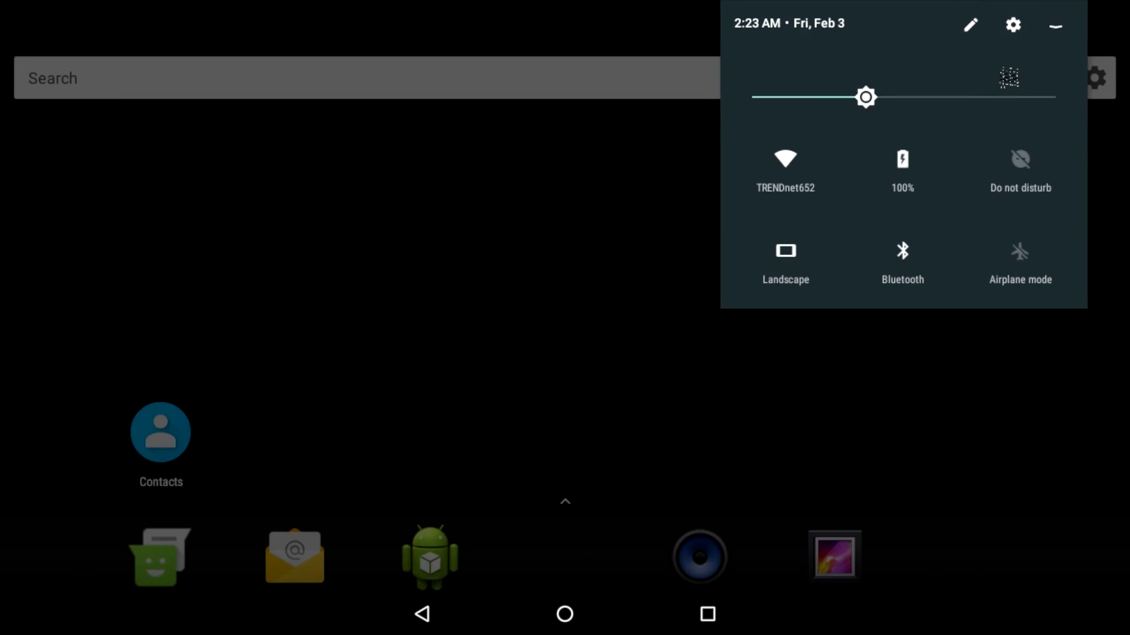
left_click(1011, 24)
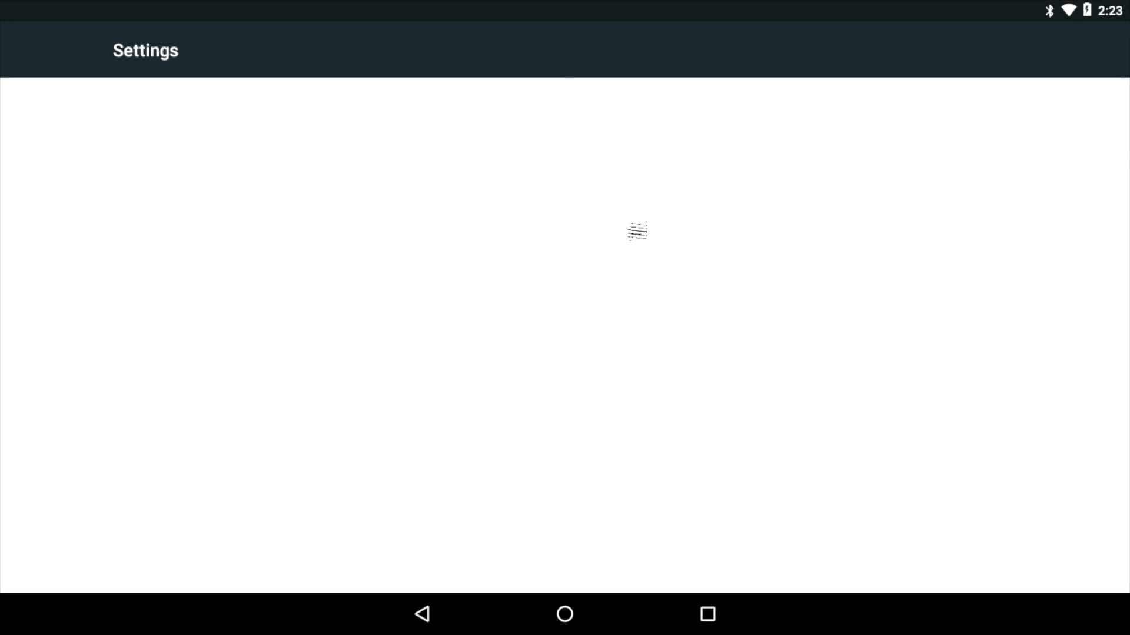
scroll(319, 345, "down", 3)
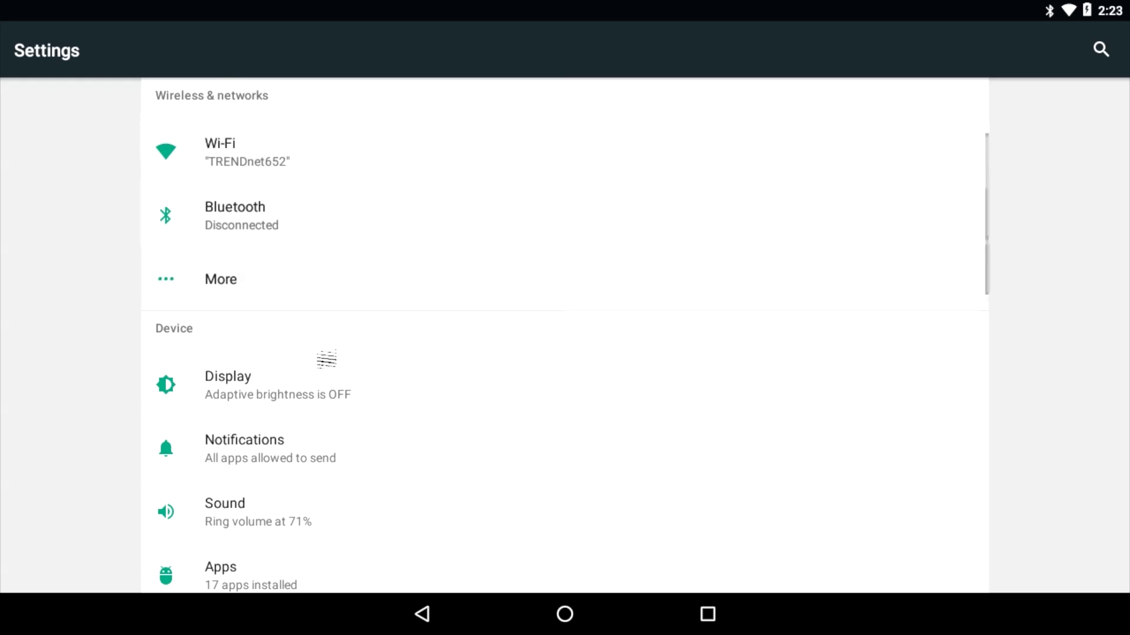
scroll(326, 357, "down", 4)
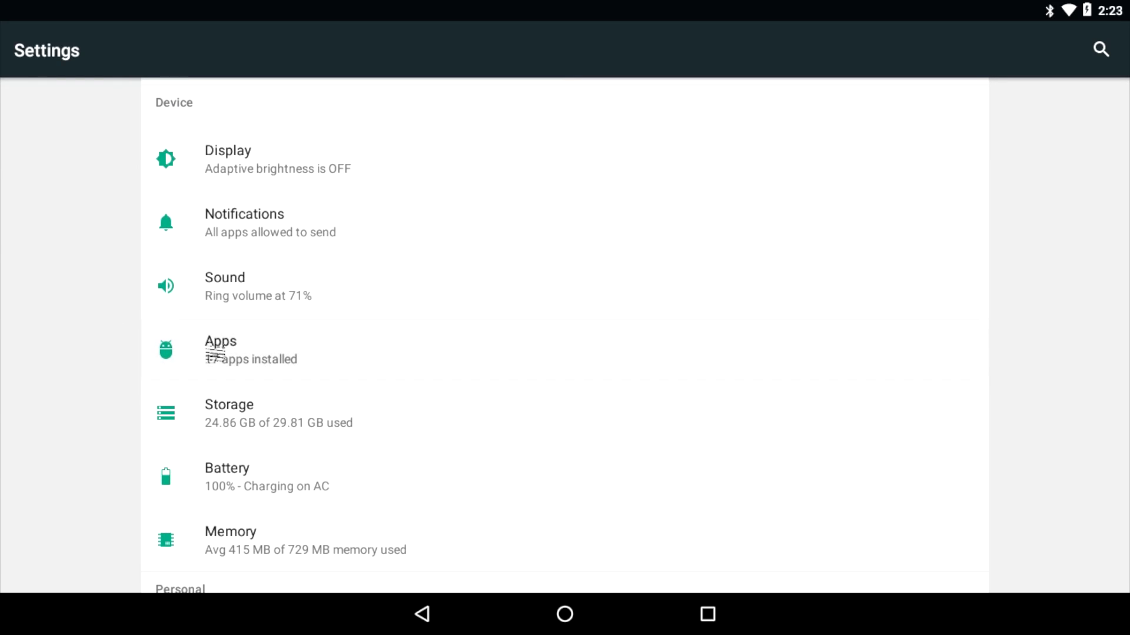
left_click(215, 353)
Step: Verify Google Play services has all permissions granted, then return to the apps list
scroll(215, 353, "down", 3)
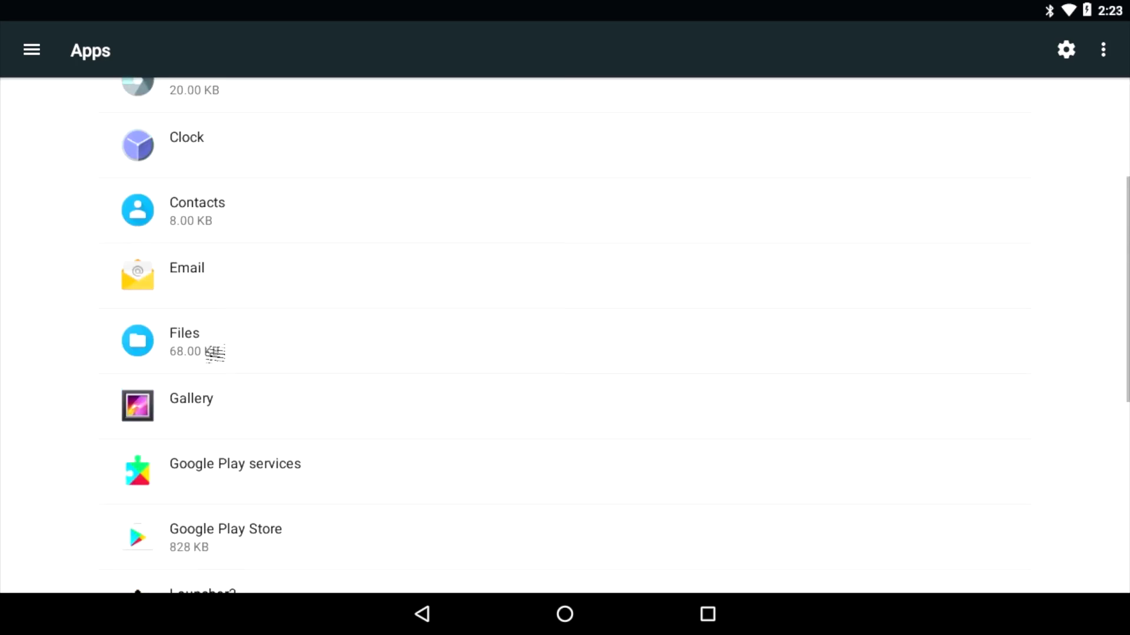
scroll(215, 353, "down", 3)
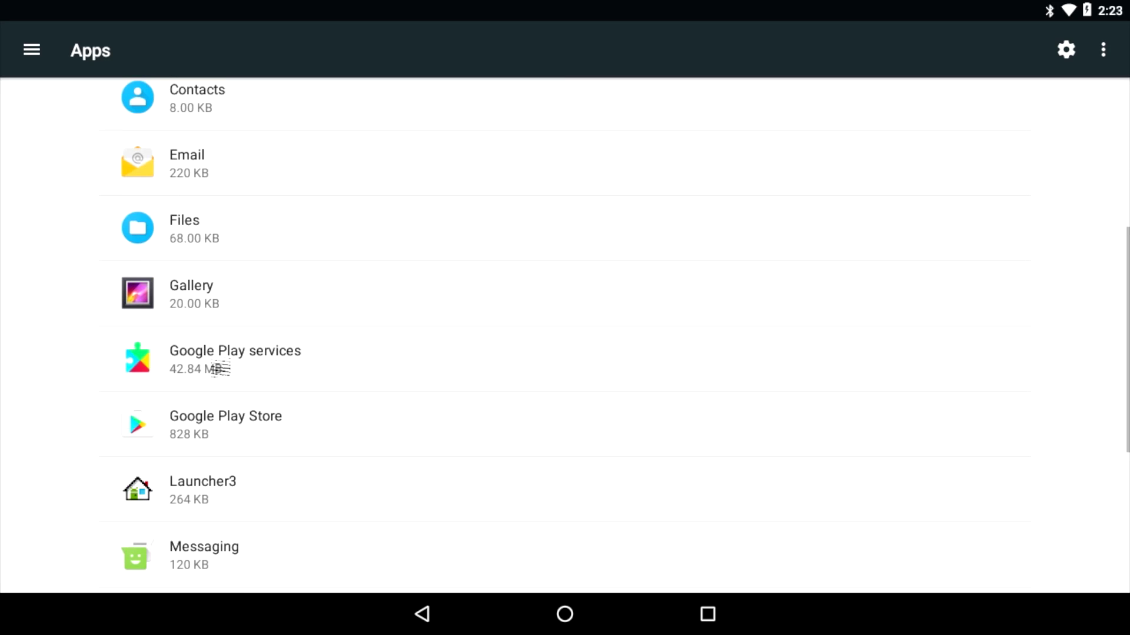
left_click(217, 368)
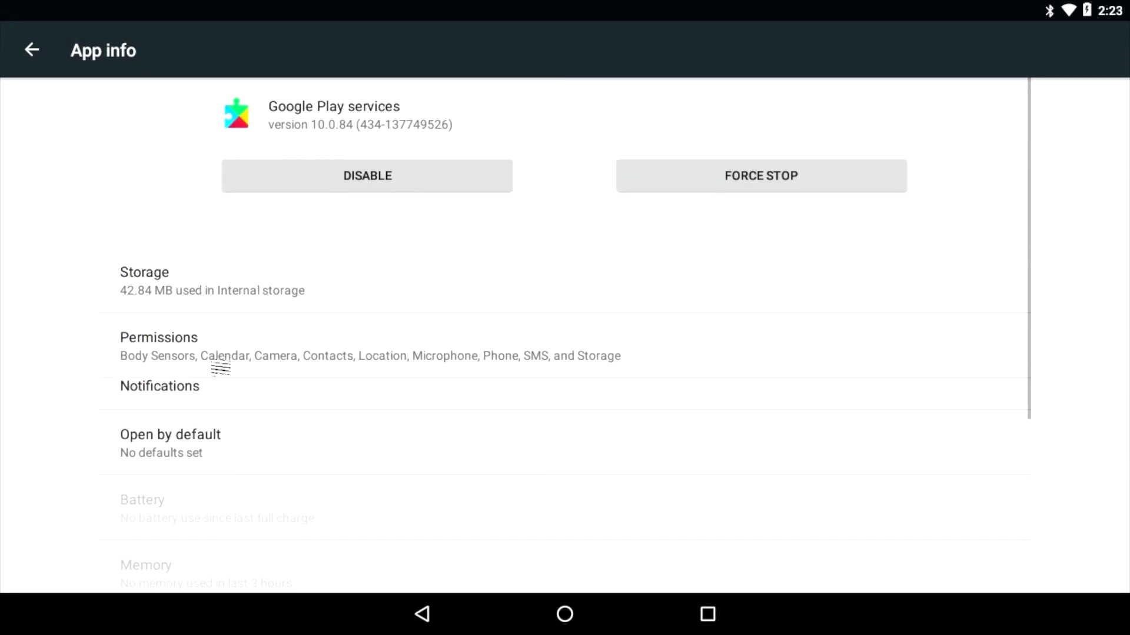
left_click(169, 348)
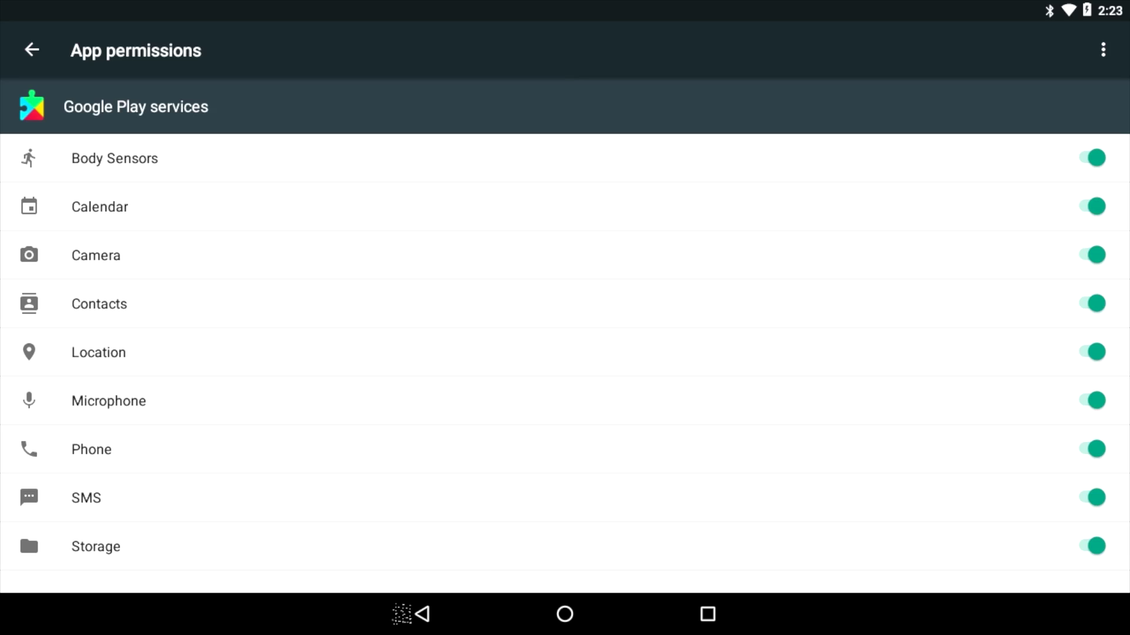
left_click(419, 614)
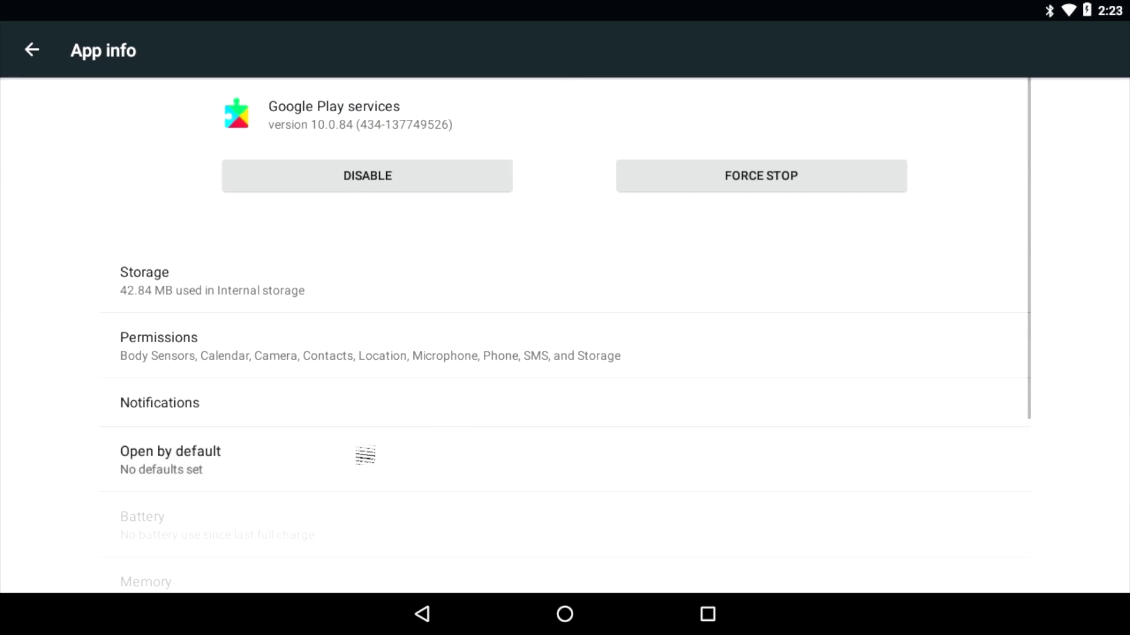
left_click(427, 613)
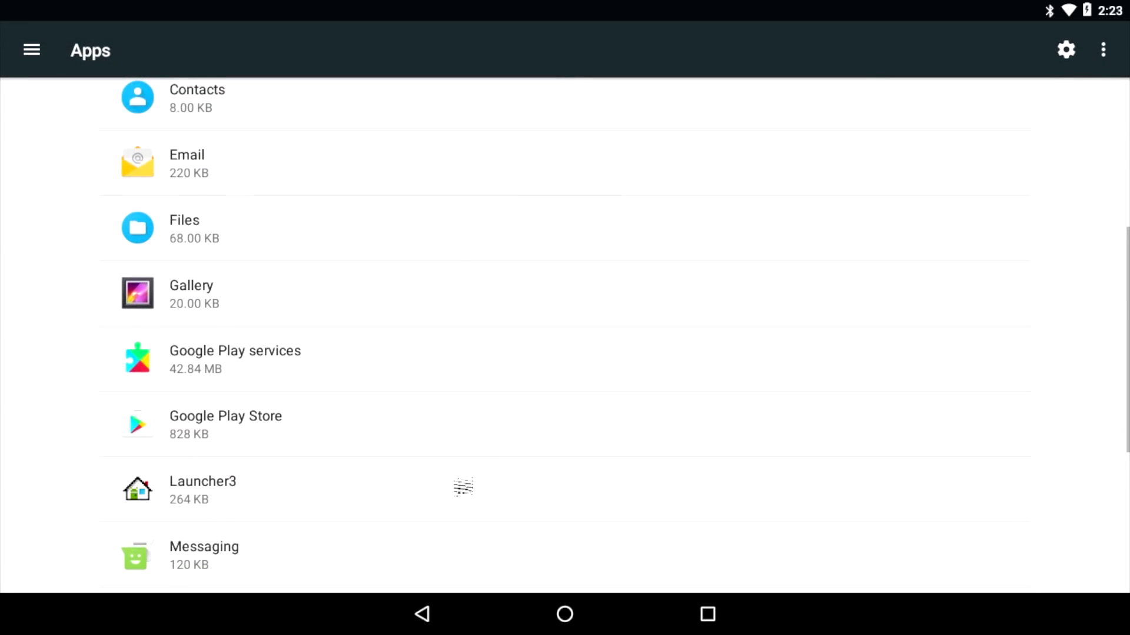
Step: Verify Google Play Store's permissions are all granted and go to the home screen
left_click(279, 422)
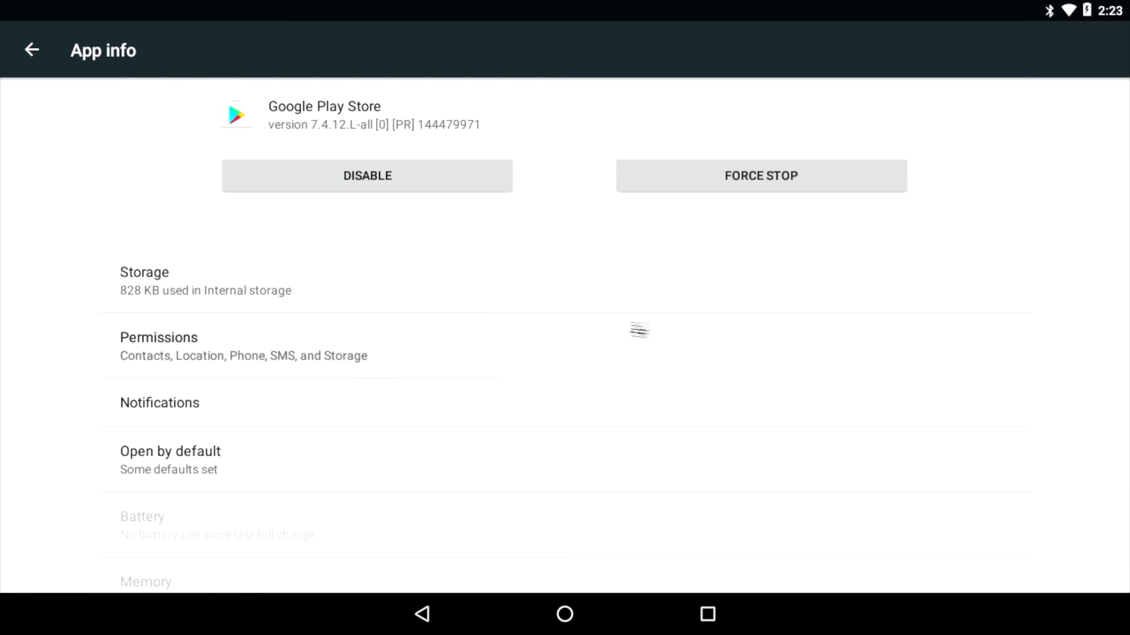
left_click(638, 330)
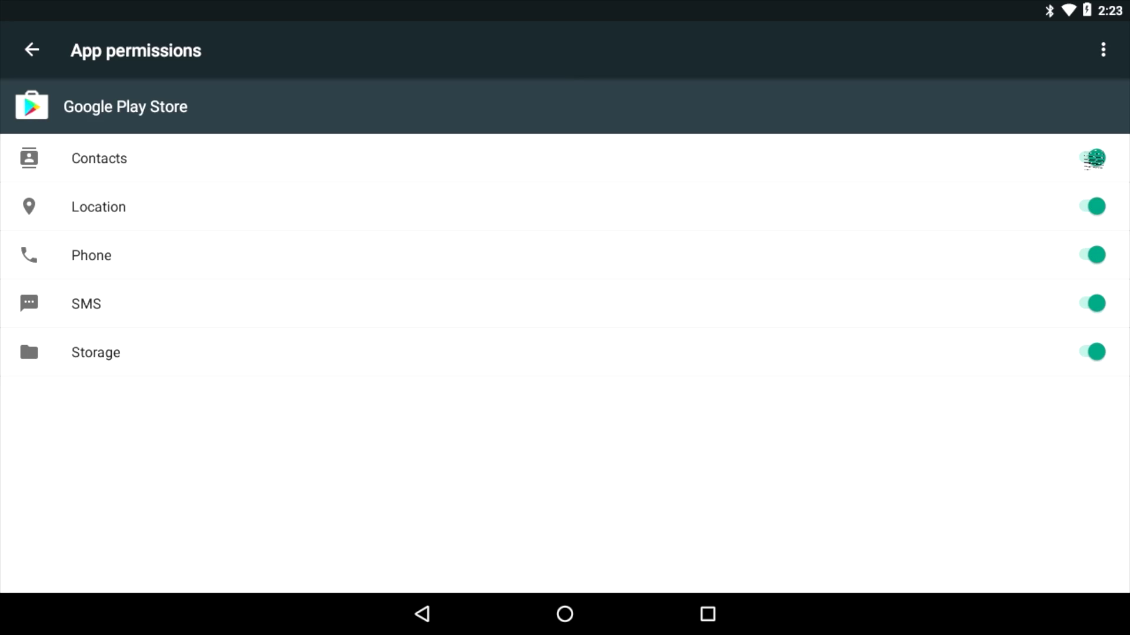
left_click(565, 614)
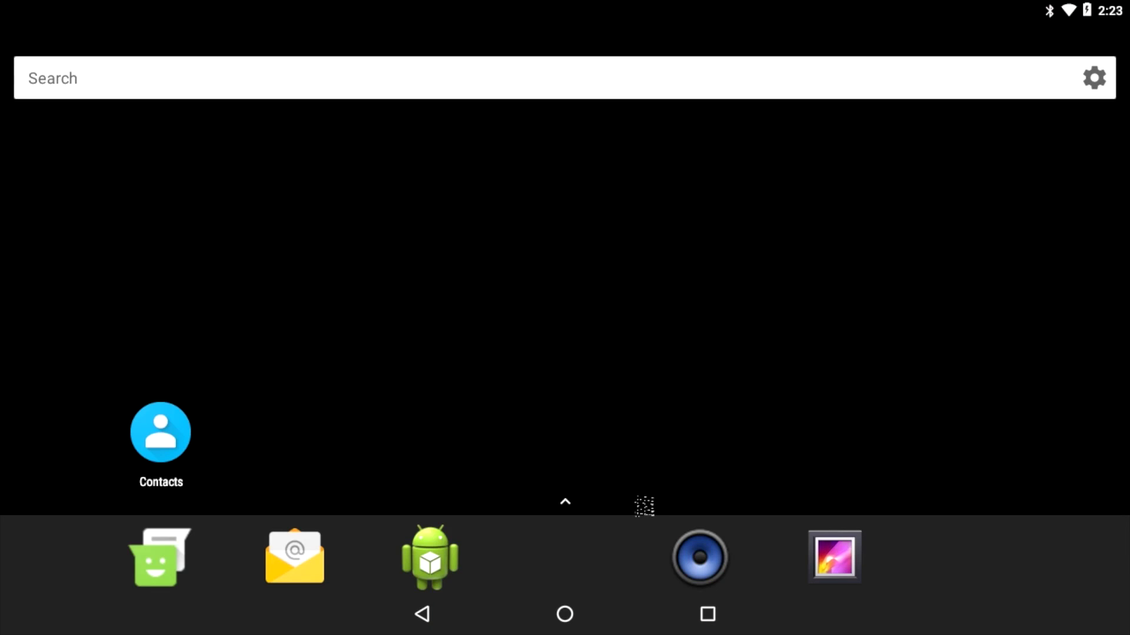
Step: Launch Play Store from the app drawer and scroll to Popular Apps & Games
left_click_drag(644, 505, 595, 242)
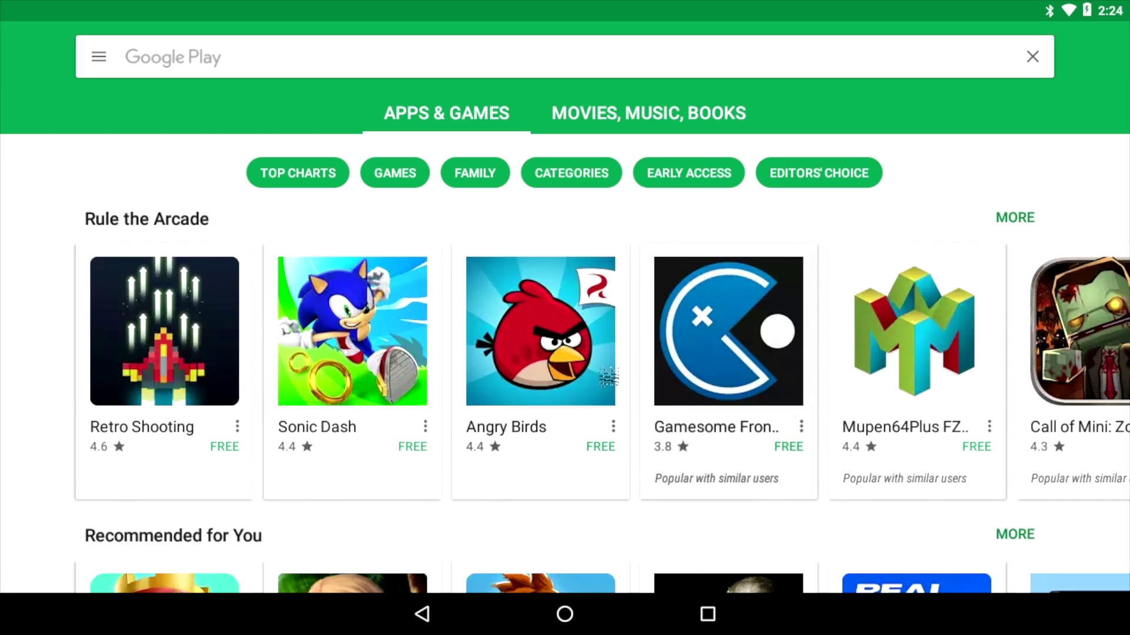
scroll(613, 252, "down", 2)
scroll(614, 252, "down", 3)
scroll(614, 362, "up", 4)
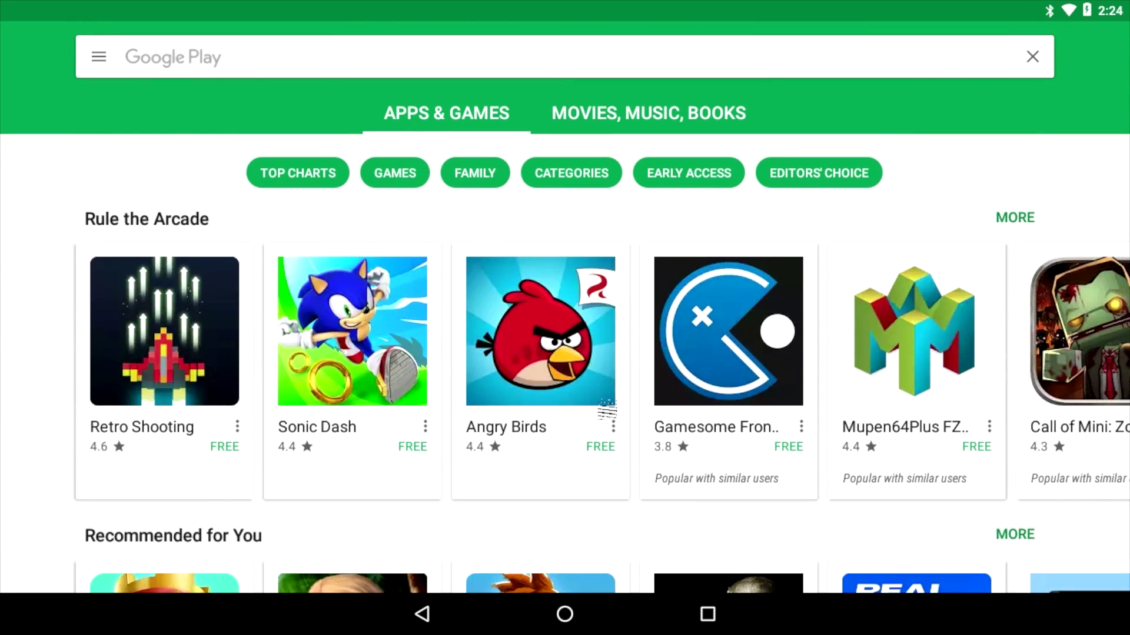
scroll(637, 421, "down", 5)
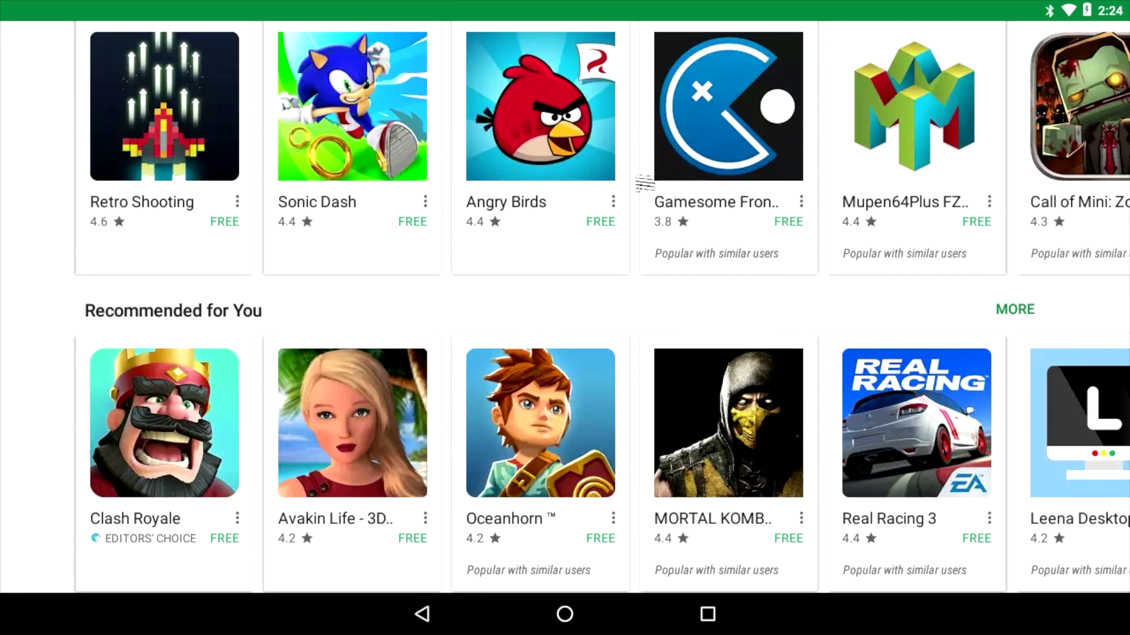
scroll(636, 391, "down", 5)
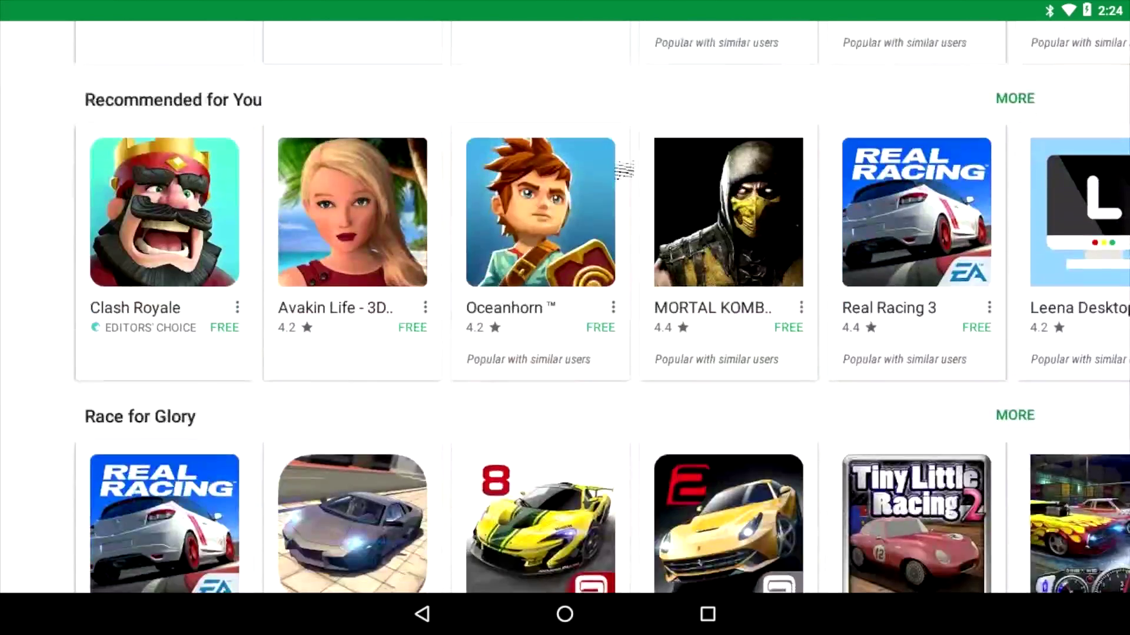
scroll(641, 173, "down", 4)
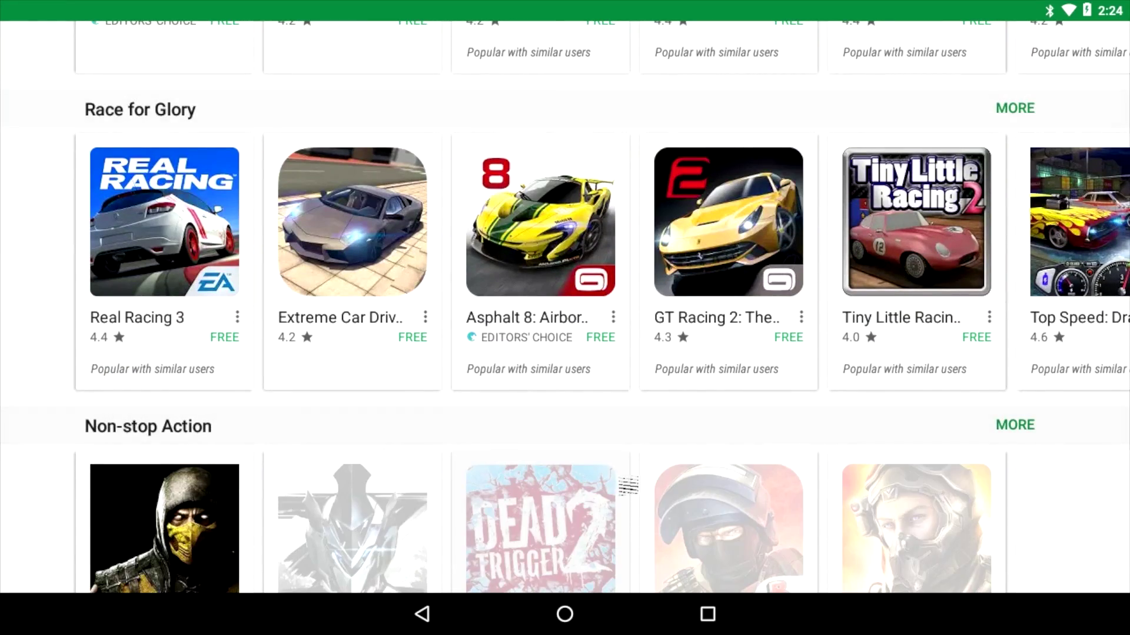
scroll(585, 457, "down", 5)
scroll(618, 426, "down", 6)
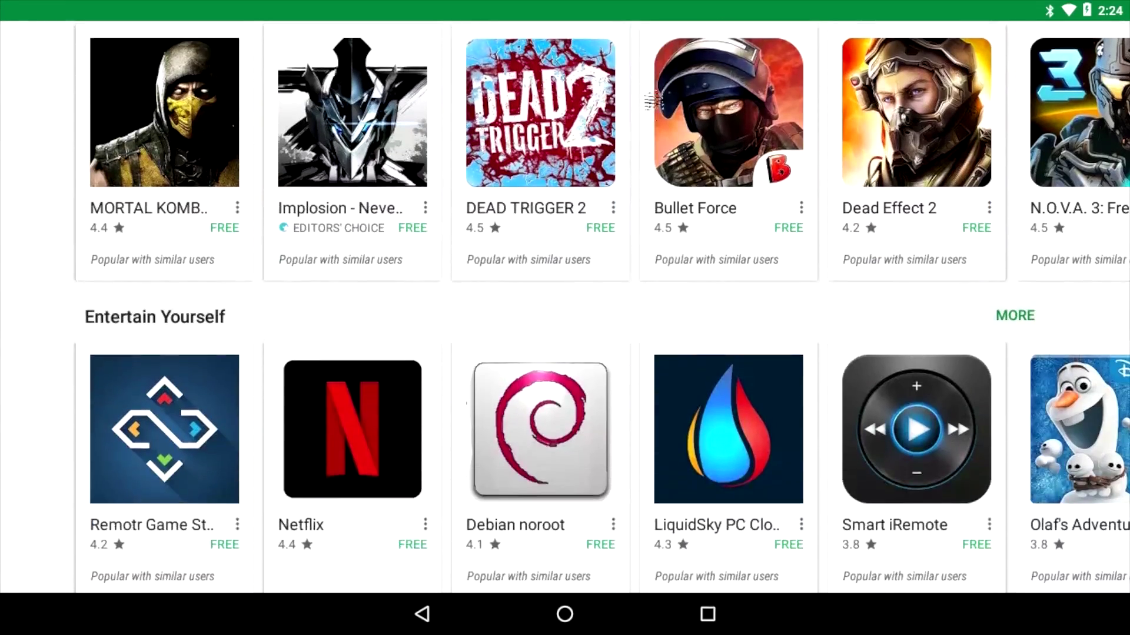
scroll(635, 178, "down", 11)
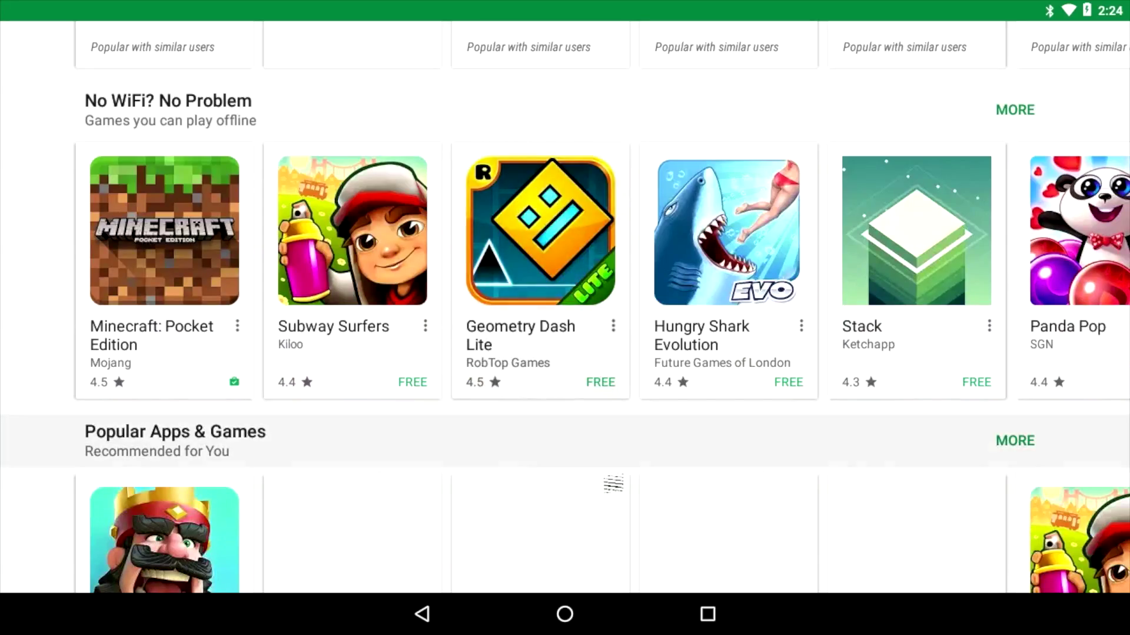
scroll(618, 388, "up", 3)
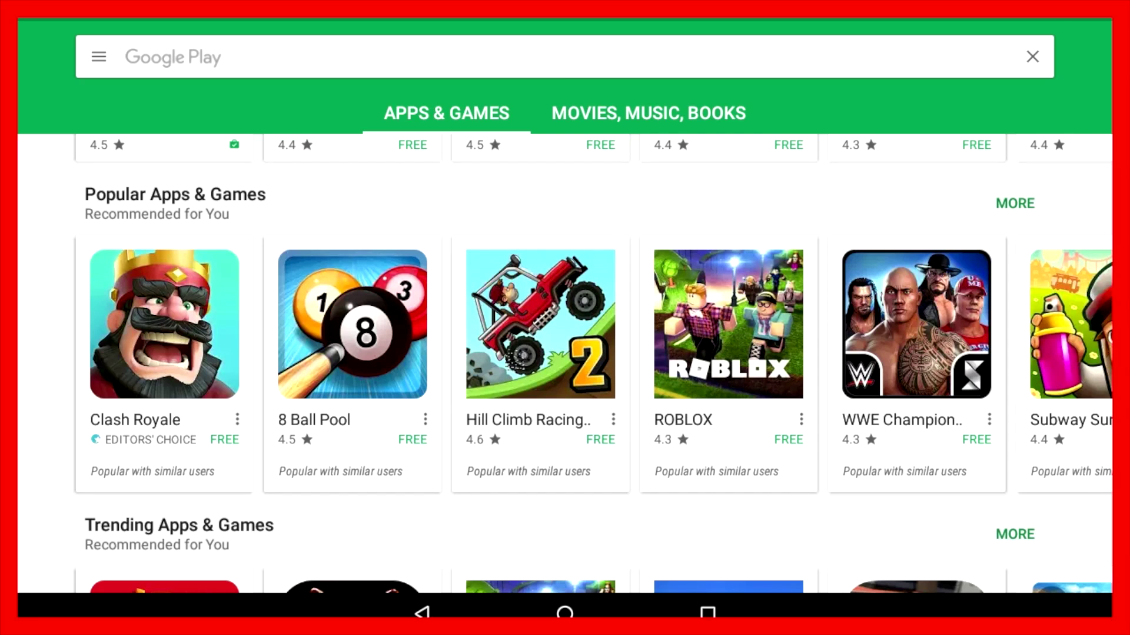
Step: Install Hill Climb Racing 2 from its store page and check download progress from home
left_click(521, 350)
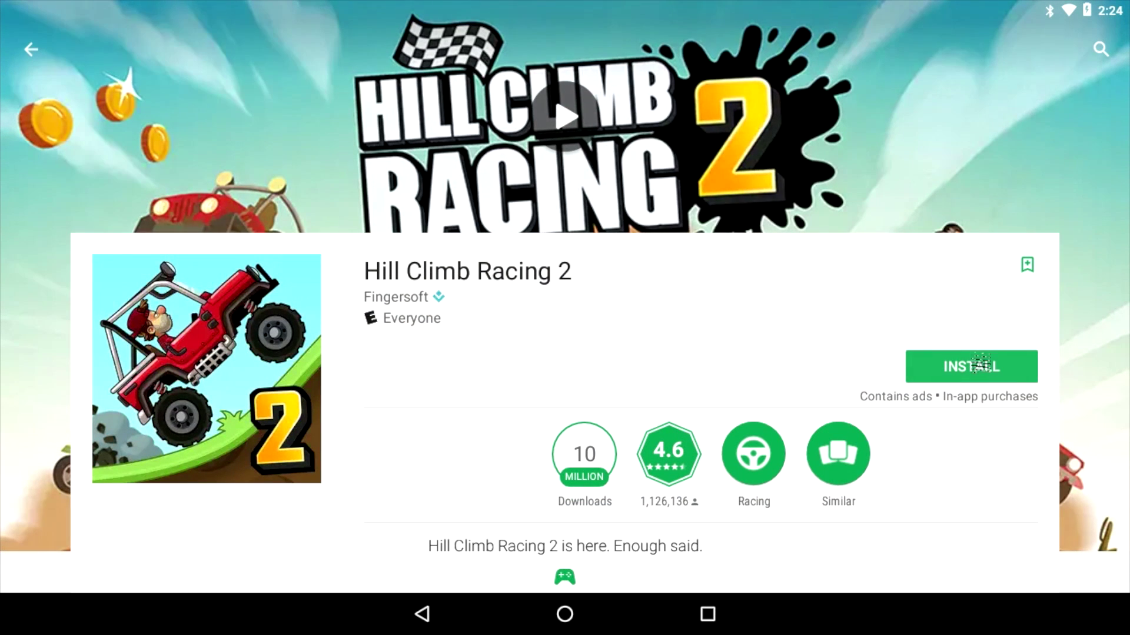
left_click(981, 365)
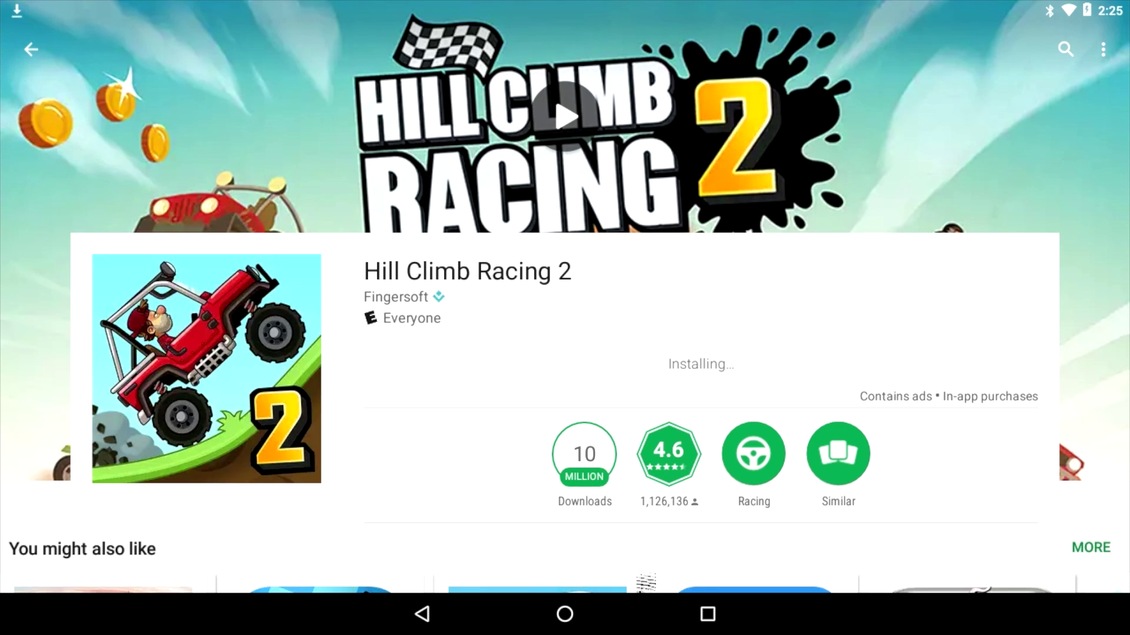
left_click(565, 614)
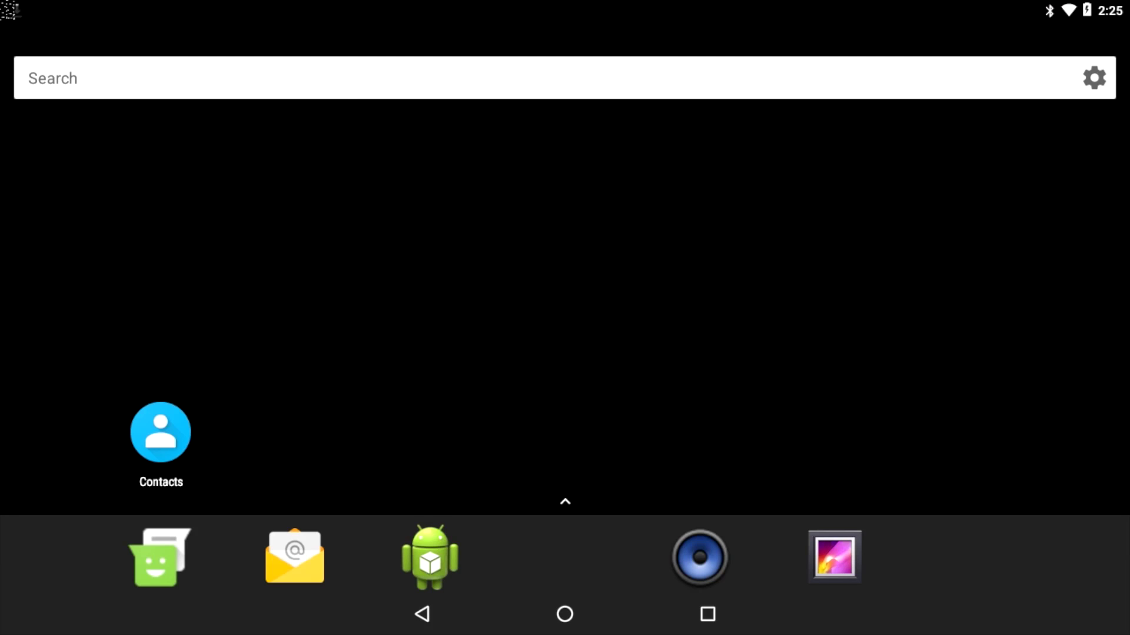
left_click_drag(58, 15, 228, 209)
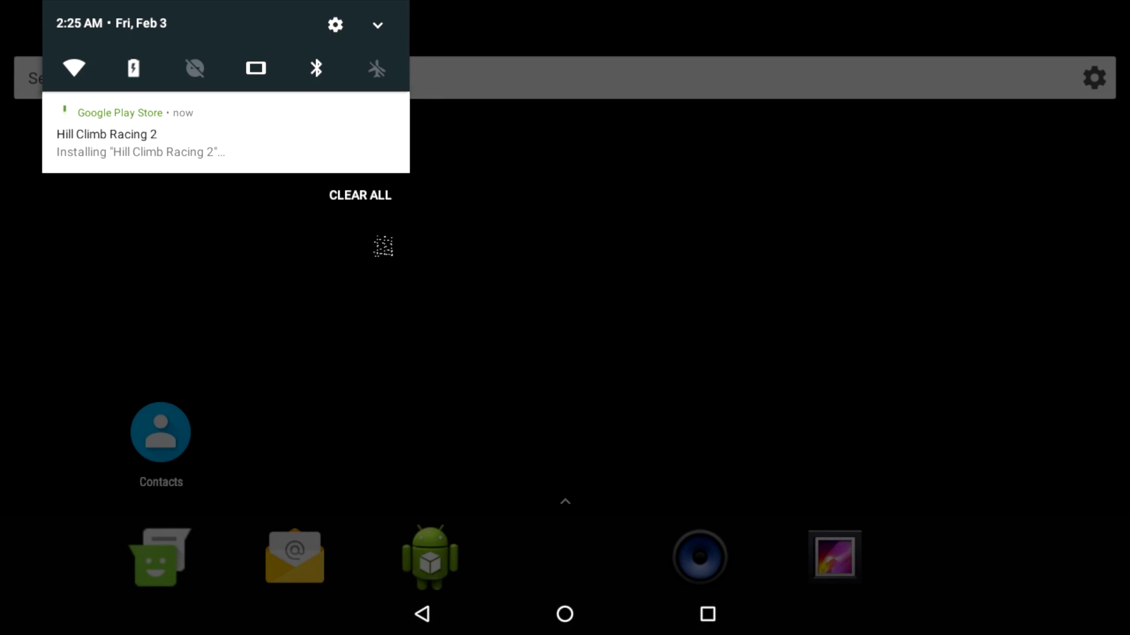
left_click(383, 246)
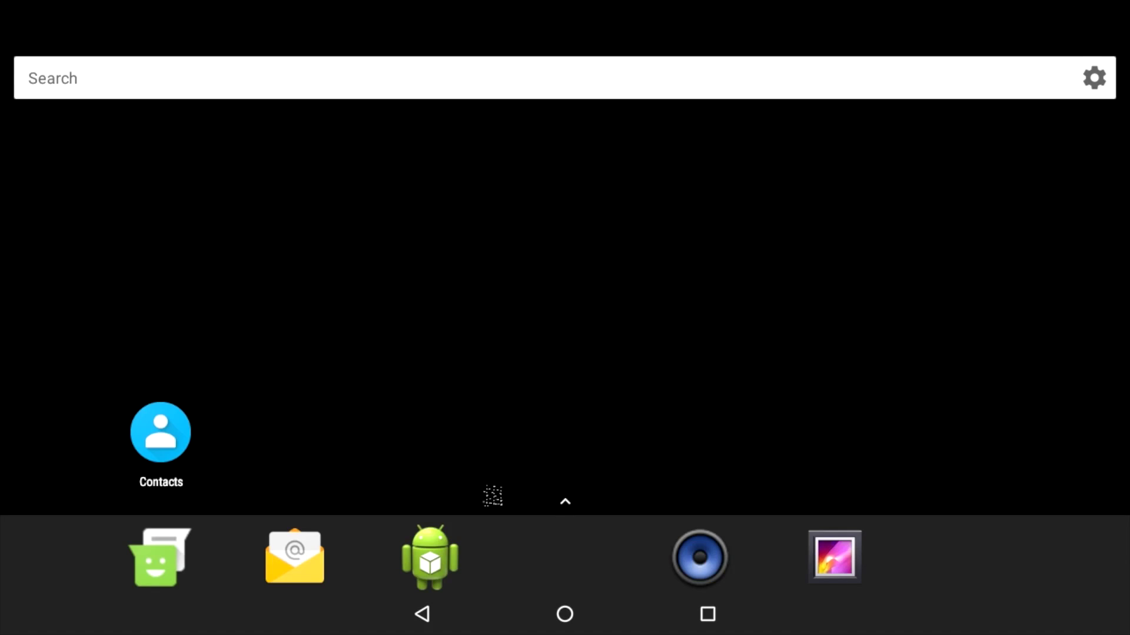
Step: Launch Hill Climb 2 from the app drawer and dismiss the full-screen notice
left_click_drag(495, 496, 250, 244)
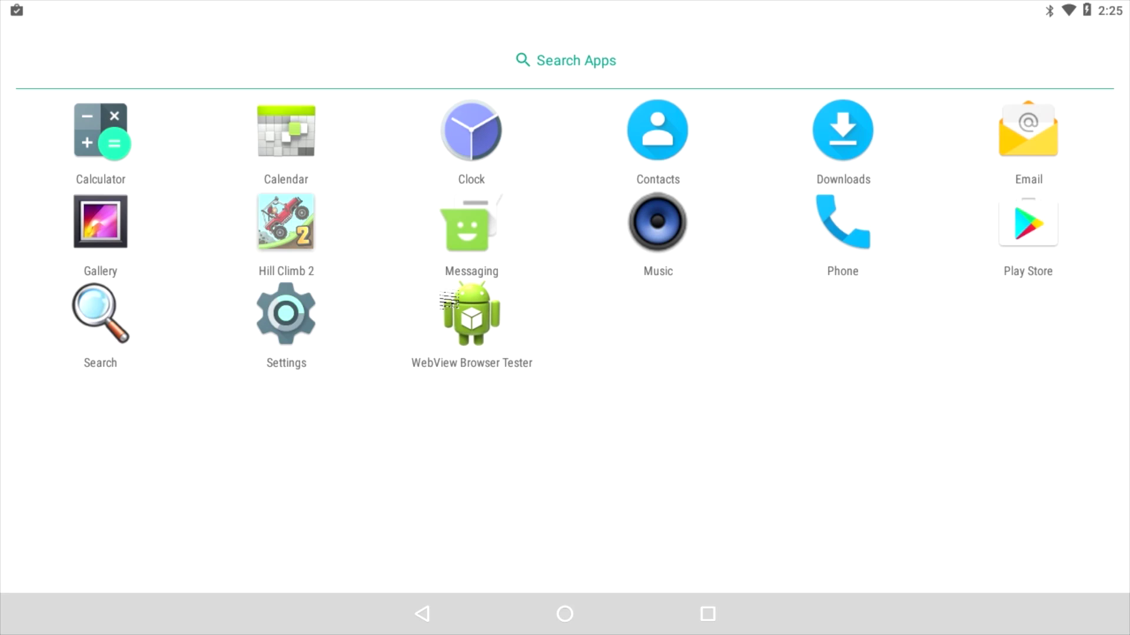
left_click(486, 310)
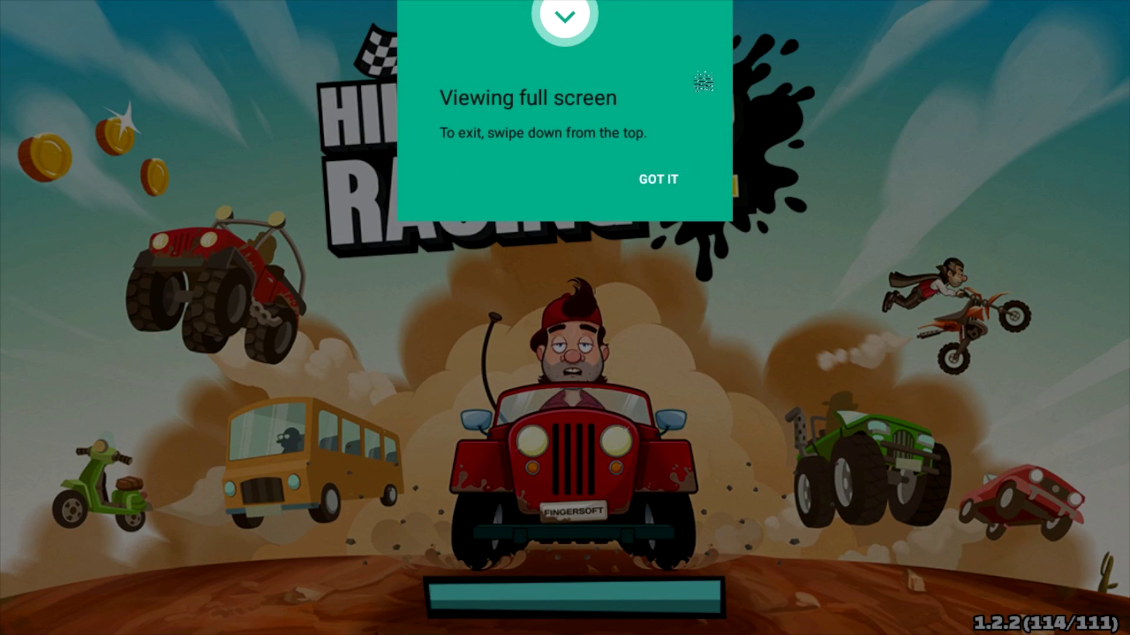
left_click(646, 178)
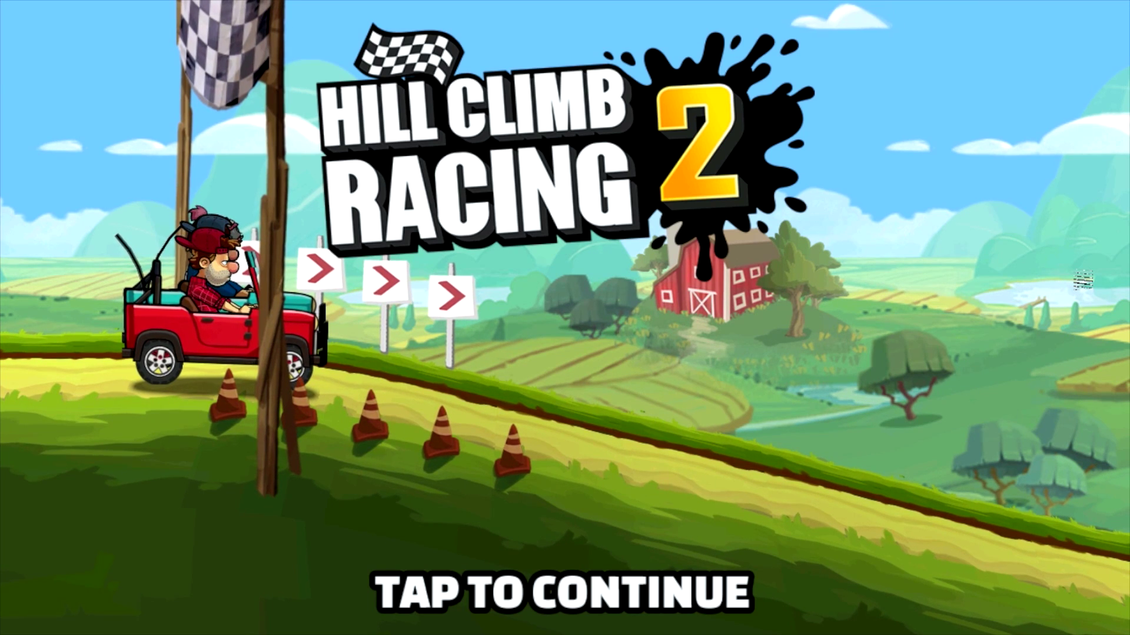
Step: Start a race and drive into 1st place, braking mid-air to level the car
left_click(677, 462)
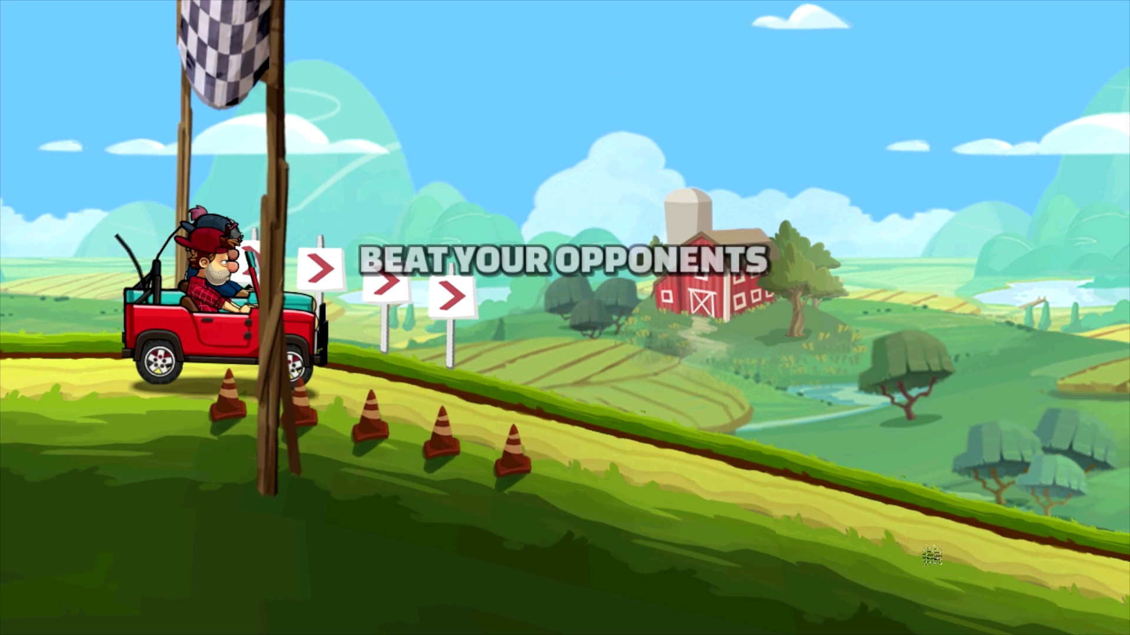
left_click(1064, 562)
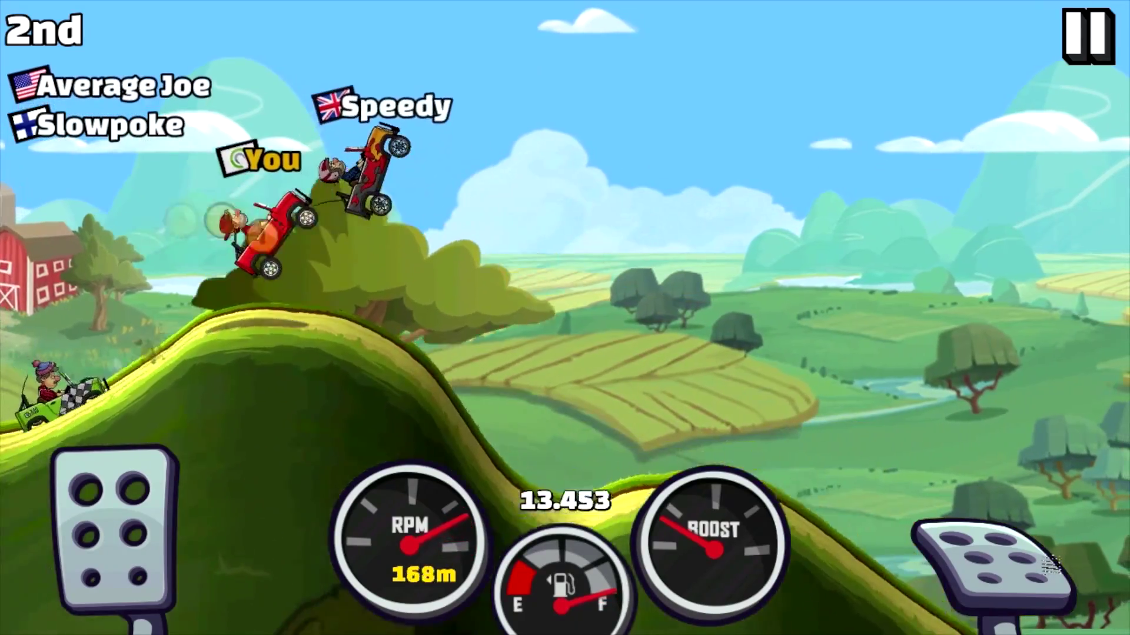
left_click(119, 512)
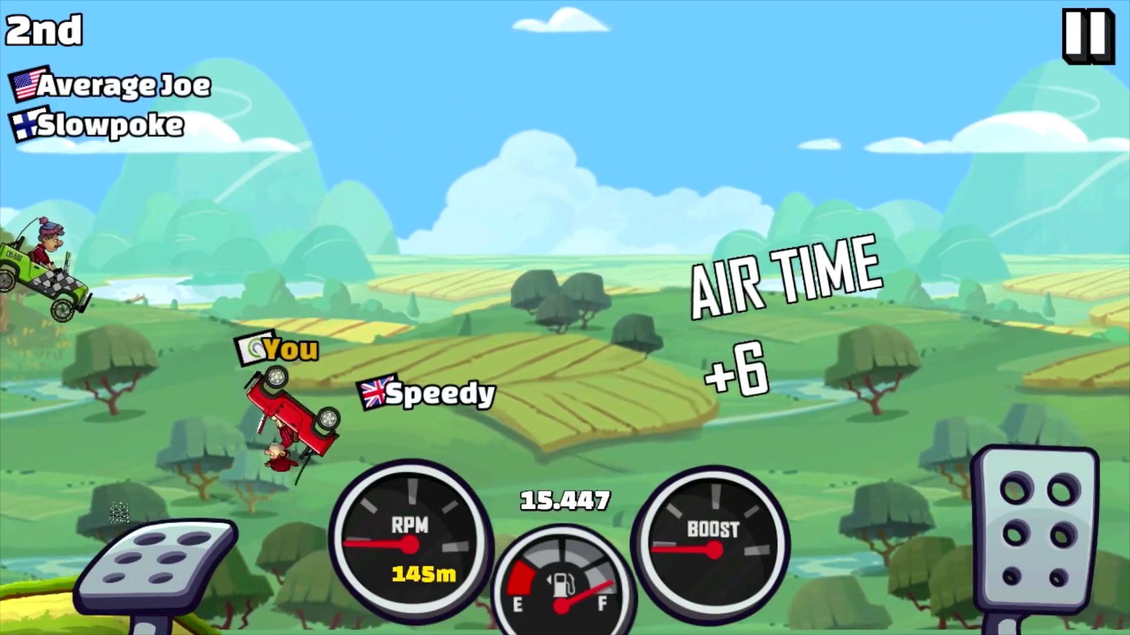
left_click_drag(119, 512, 119, 512)
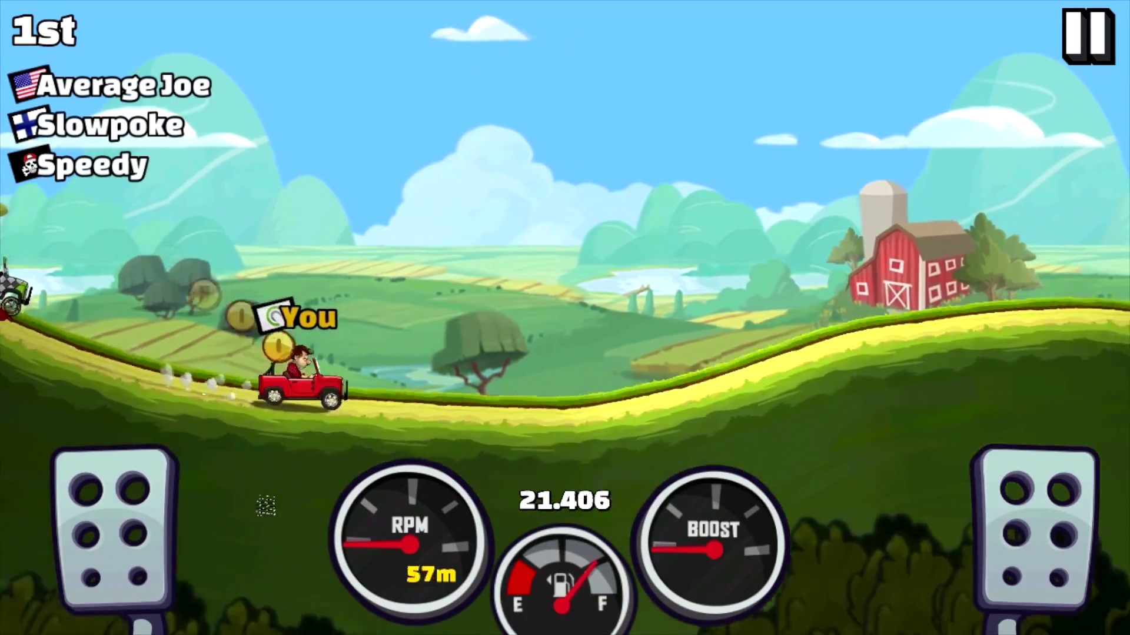
left_click_drag(1035, 529, 1034, 533)
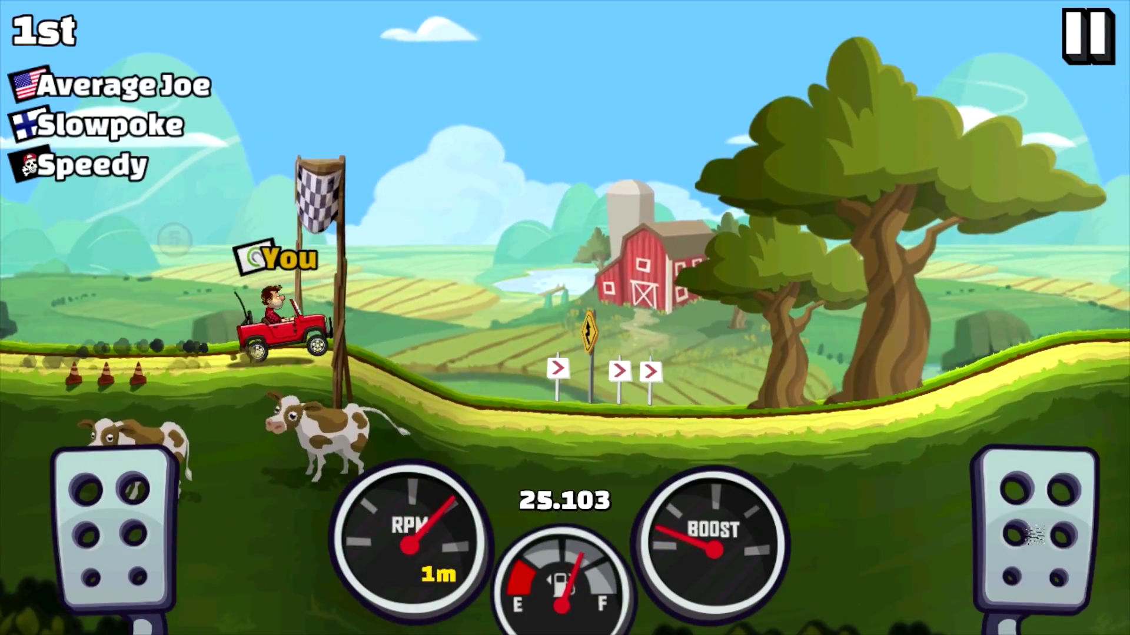